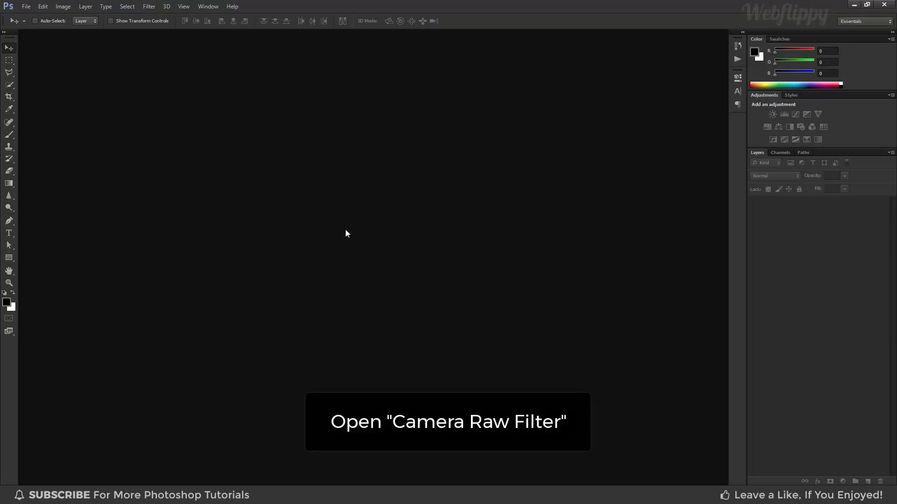
# - Open the vertical portrait photo ending in 368726-unsplash from the Downloads folder, using the Camera Raw format
pyautogui.click(26, 7)
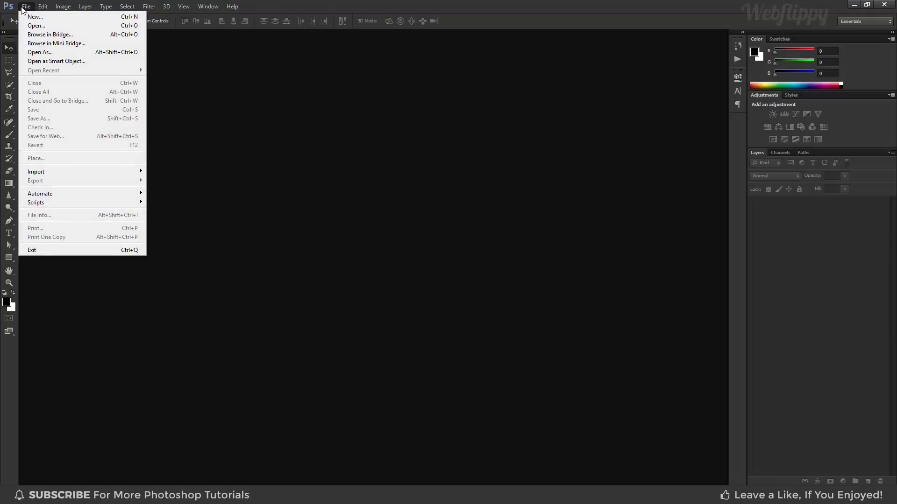
pyautogui.click(42, 53)
pyautogui.click(426, 117)
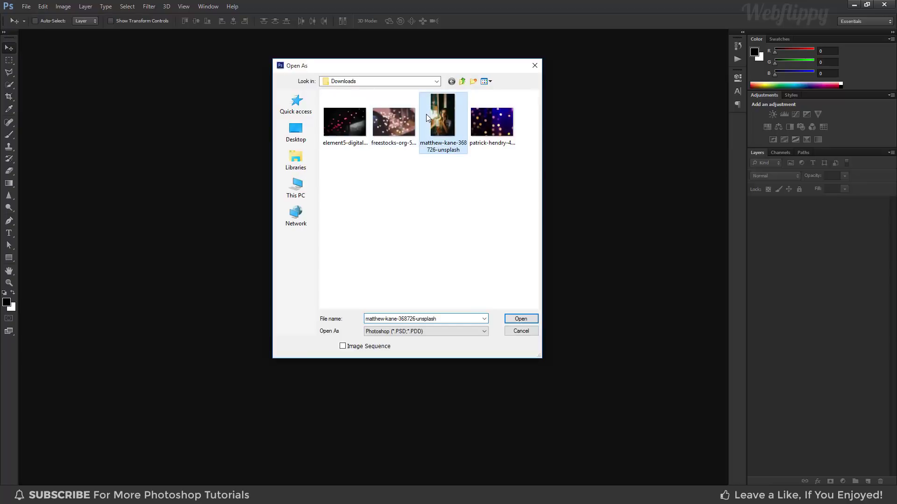
pyautogui.click(443, 332)
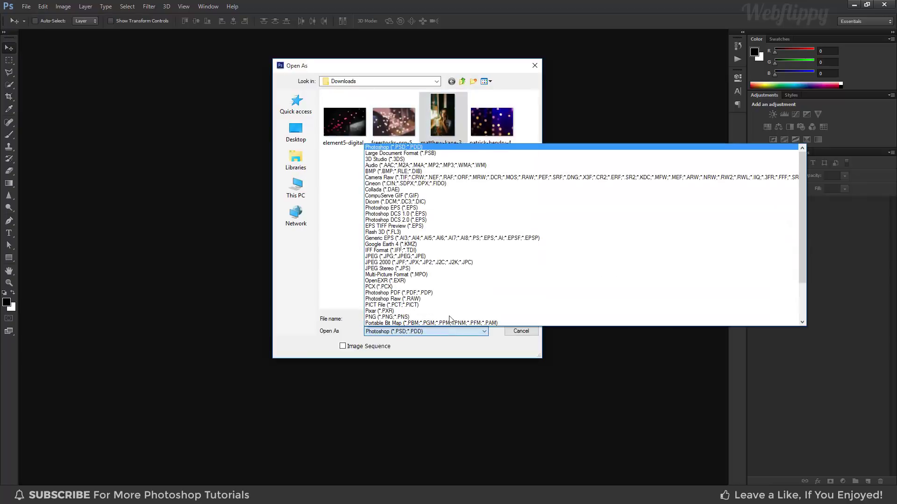
pyautogui.click(434, 178)
pyautogui.click(520, 318)
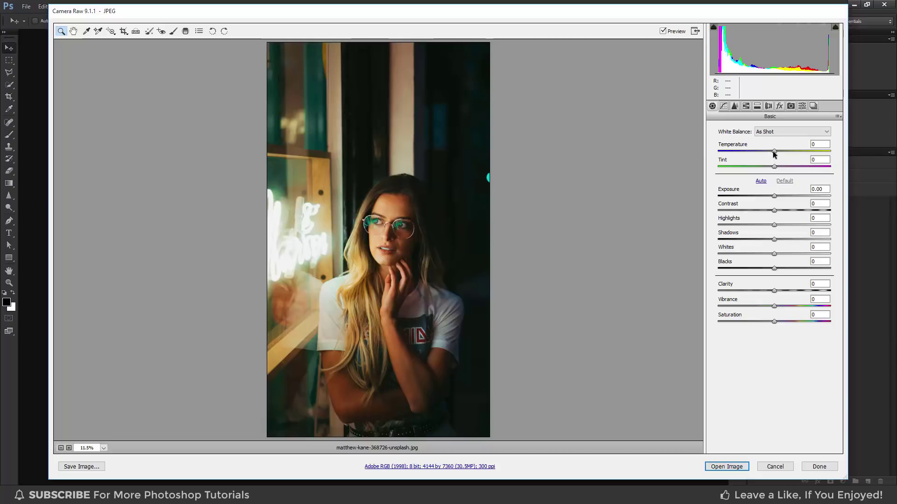
# - Set the photo's white balance to Temperature -30 and Tint +19, and raise Exposure to +0.55
pyautogui.moveTo(775, 152); pyautogui.dragTo(758, 154)
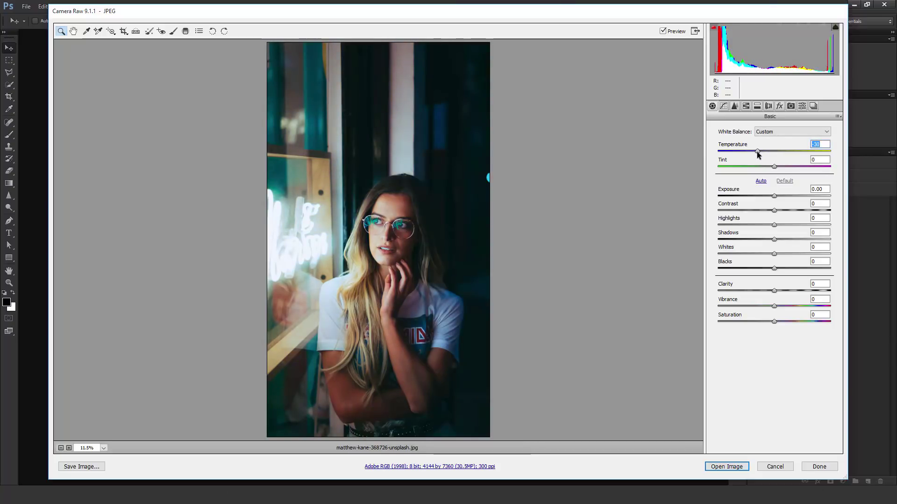
pyautogui.moveTo(777, 167)
pyautogui.mouseDown()
pyautogui.moveTo(796, 169)
pyautogui.moveTo(787, 170)
pyautogui.mouseUp()
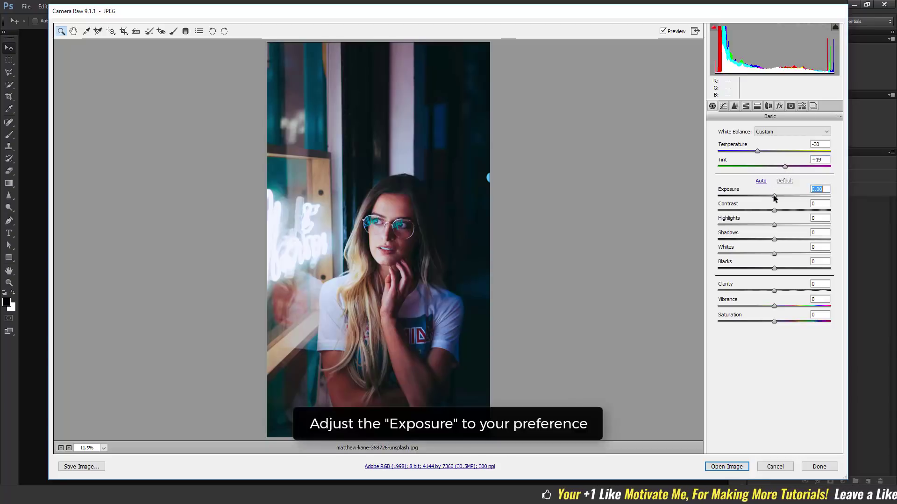
pyautogui.moveTo(774, 195); pyautogui.dragTo(780, 197)
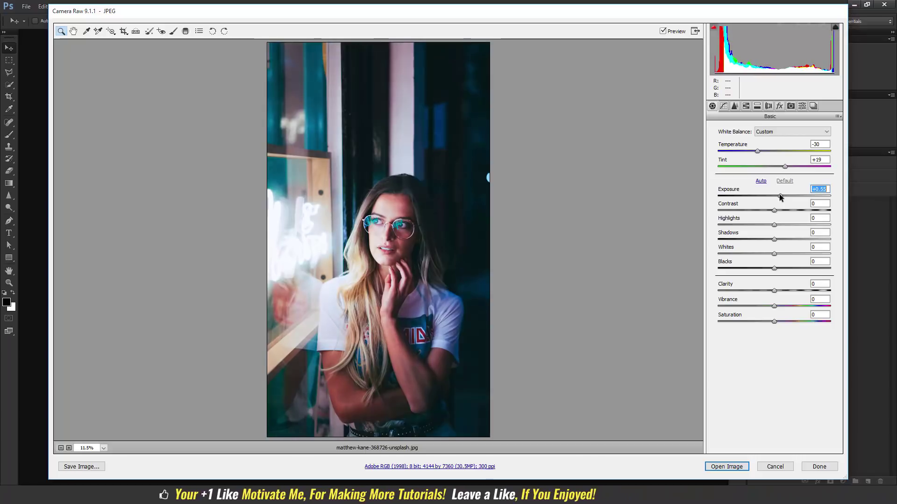
# - Adjust the tones to Contrast +10, Highlights -18, Shadows +40, Whites +16 and Blacks +15, with Clarity at +24
pyautogui.moveTo(774, 211); pyautogui.dragTo(766, 226)
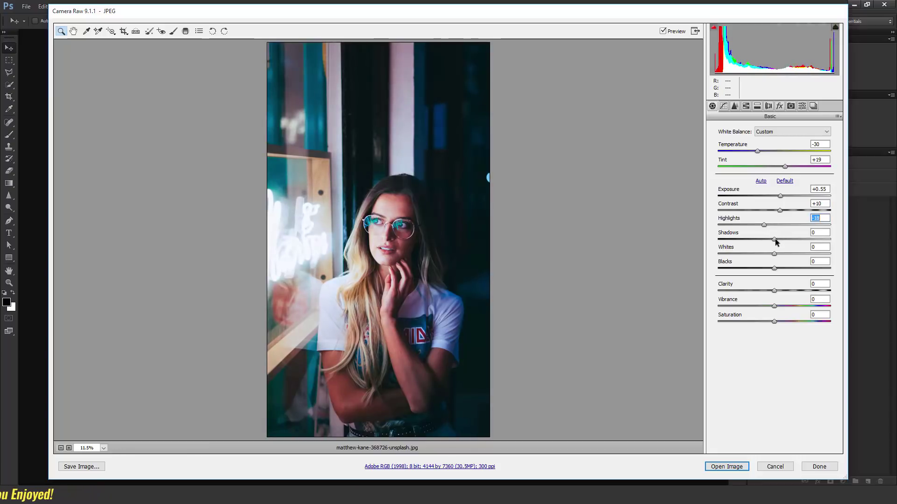
pyautogui.moveTo(775, 239); pyautogui.dragTo(798, 298)
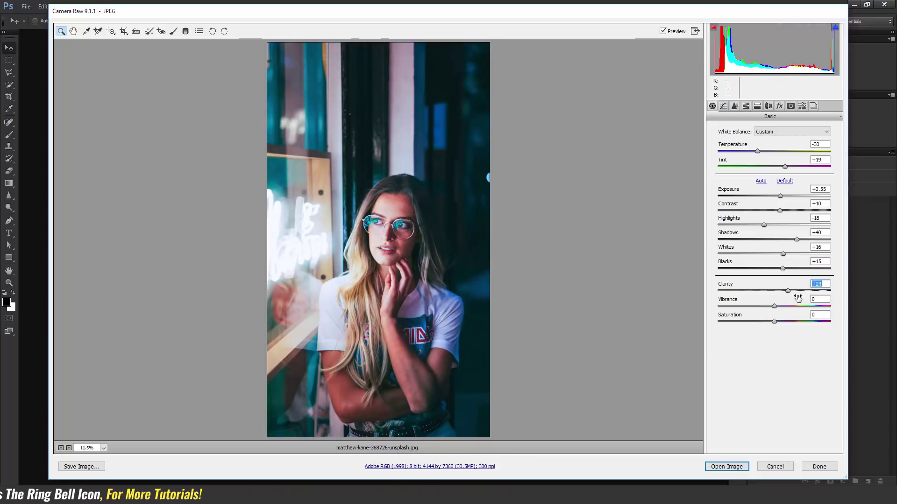
# - In Camera Calibration, set the primary hues to Red +25, Green +25 and Blue -50
pyautogui.click(792, 107)
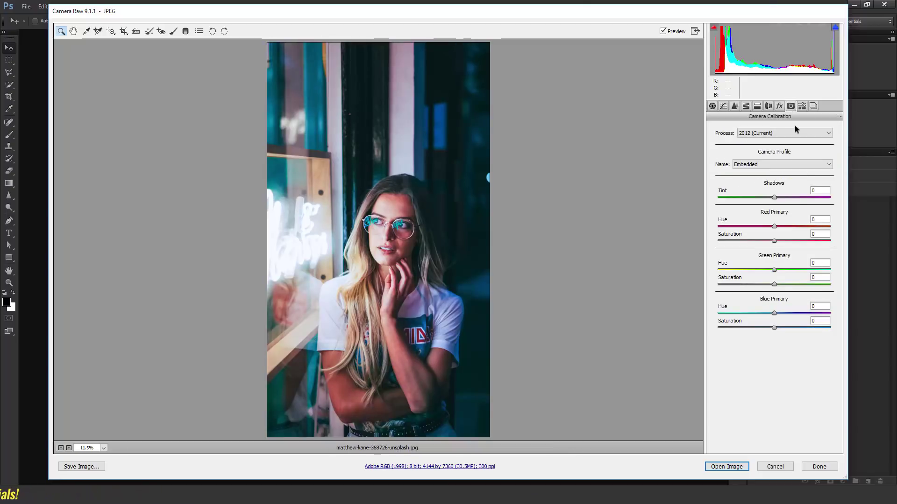
pyautogui.moveTo(775, 227); pyautogui.dragTo(790, 231)
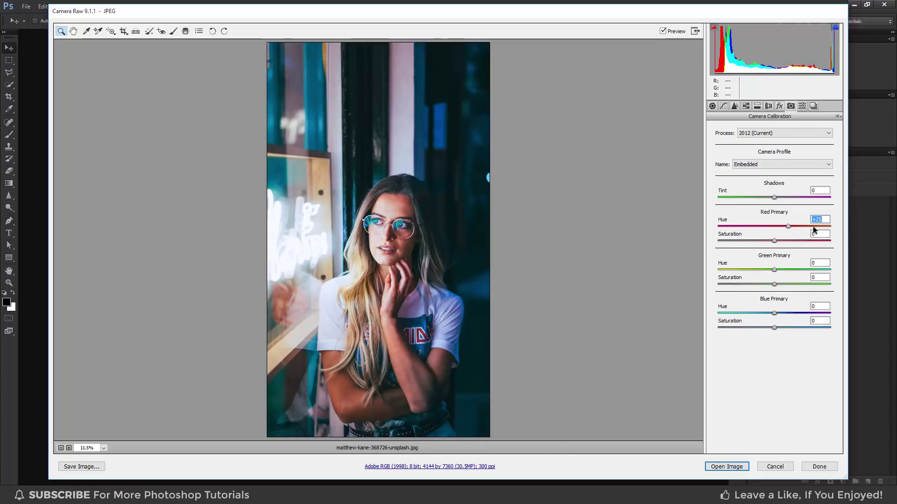
pyautogui.moveTo(775, 269); pyautogui.dragTo(783, 270)
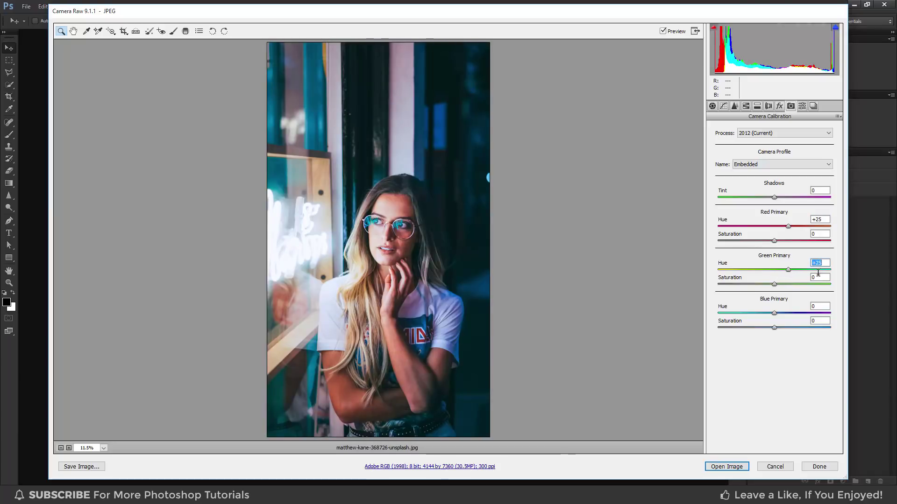
pyautogui.moveTo(774, 313); pyautogui.dragTo(747, 318)
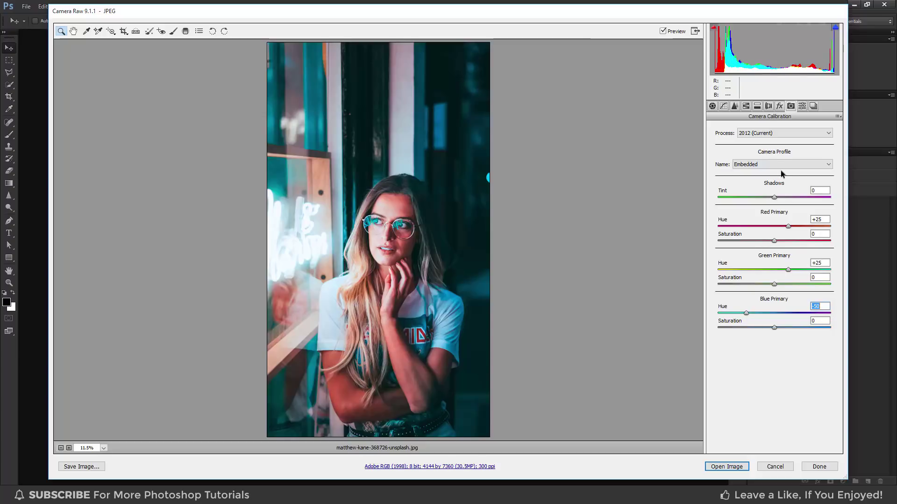
# - In the HSL adjustments, shift the Blues hue to -30 and reduce the Blues saturation to -13
pyautogui.click(747, 107)
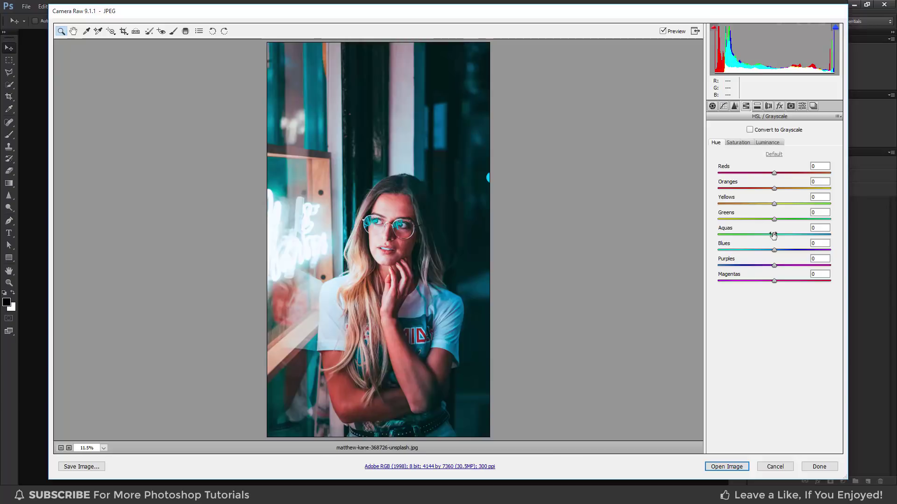
pyautogui.moveTo(759, 251)
pyautogui.mouseDown()
pyautogui.moveTo(745, 251)
pyautogui.moveTo(762, 254)
pyautogui.mouseUp()
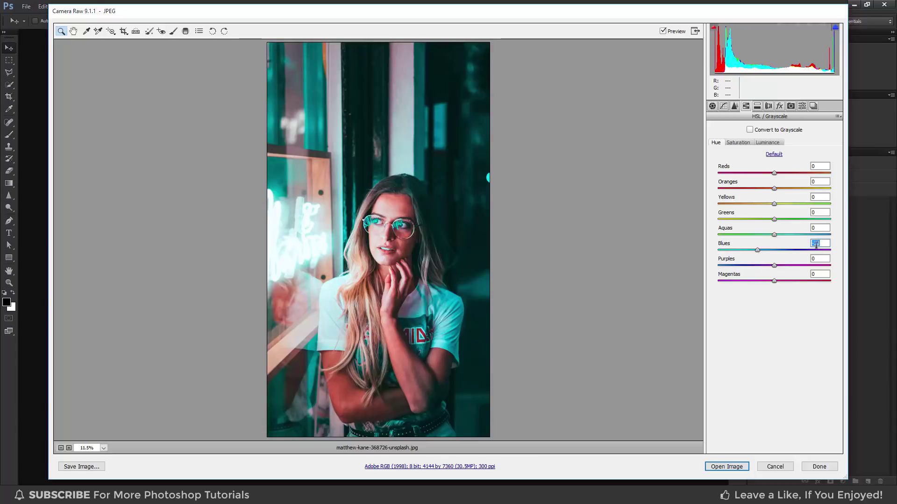
pyautogui.click(749, 142)
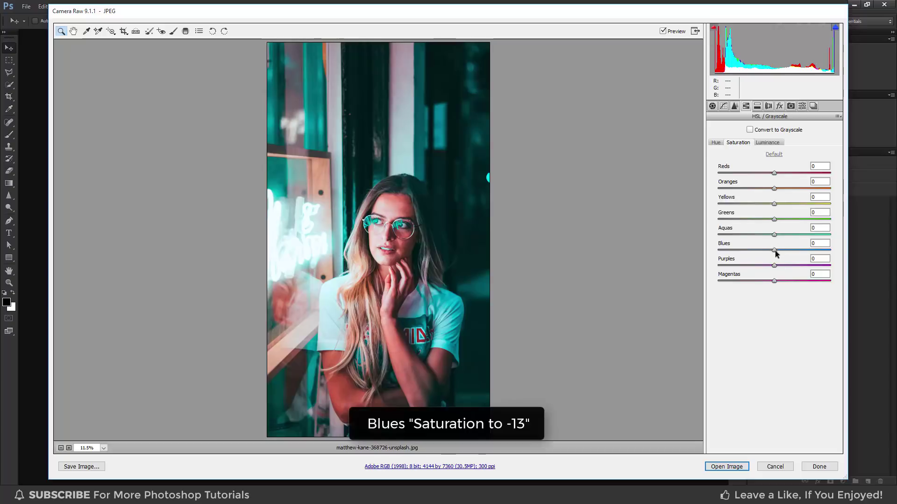
pyautogui.moveTo(770, 251); pyautogui.dragTo(768, 255)
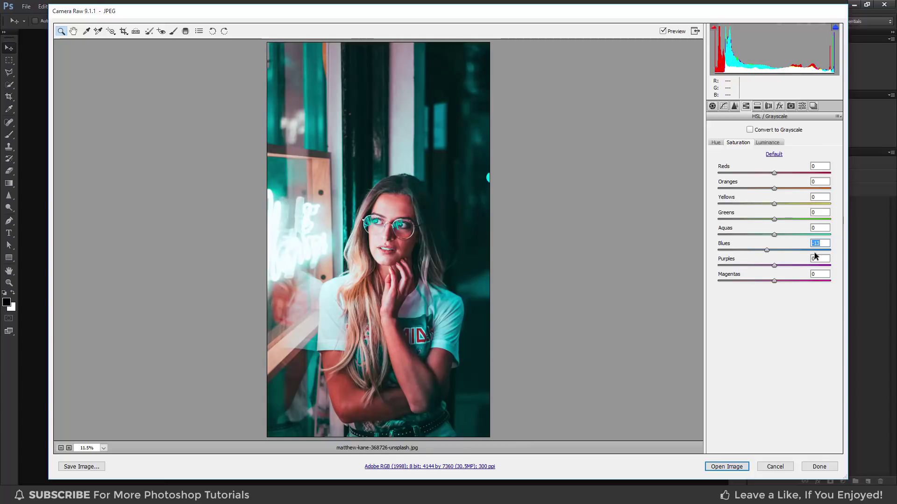
# - Compare the photo before and after the Camera Raw edits, and open the graded image for layer editing
pyautogui.click(803, 106)
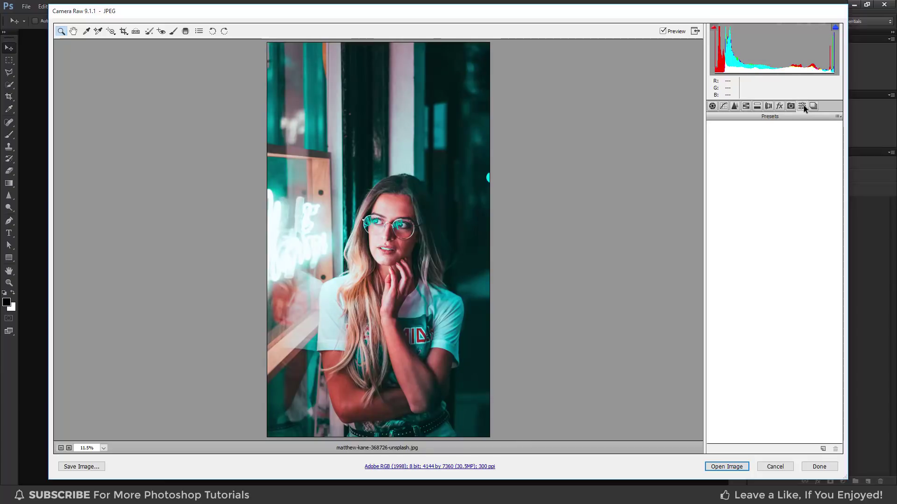
pyautogui.click(663, 31)
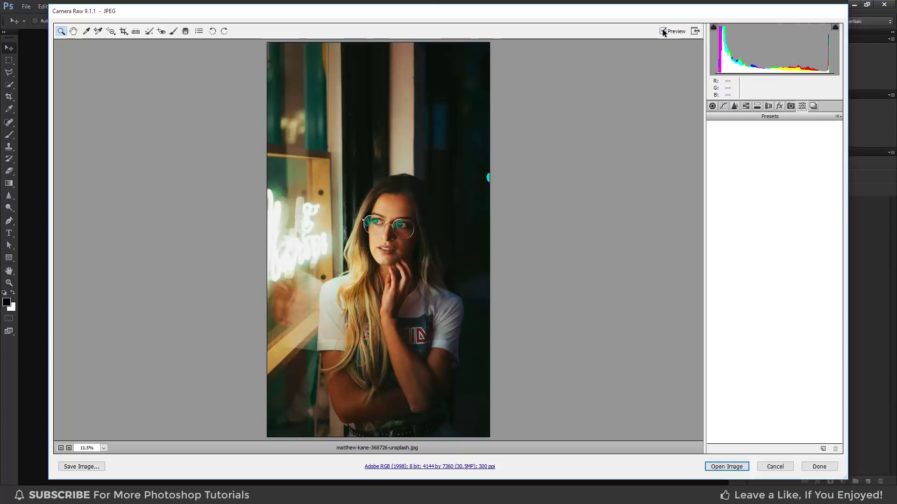
pyautogui.click(664, 31)
pyautogui.click(663, 31)
pyautogui.click(727, 466)
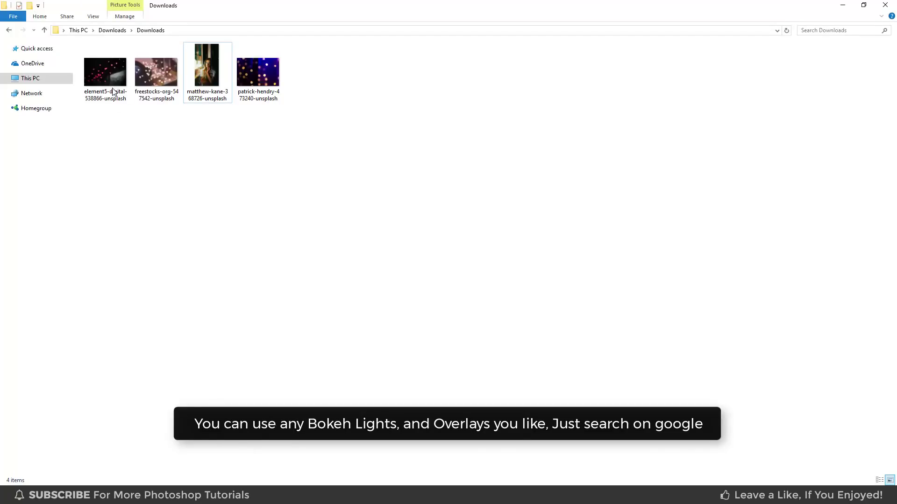
# - Place the heart bokeh image element5-digital-538866-unsplash over the portrait and set its blending mode to Screen
pyautogui.moveTo(113, 92); pyautogui.dragTo(376, 299)
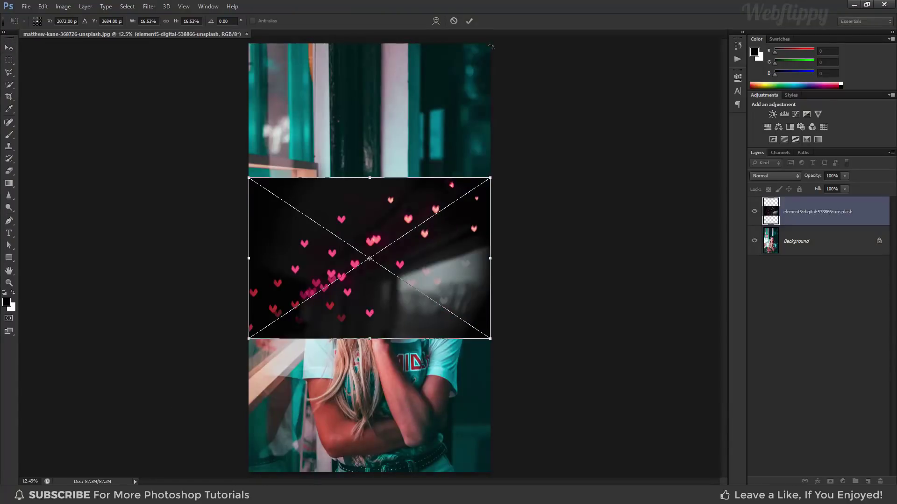
pyautogui.click(472, 21)
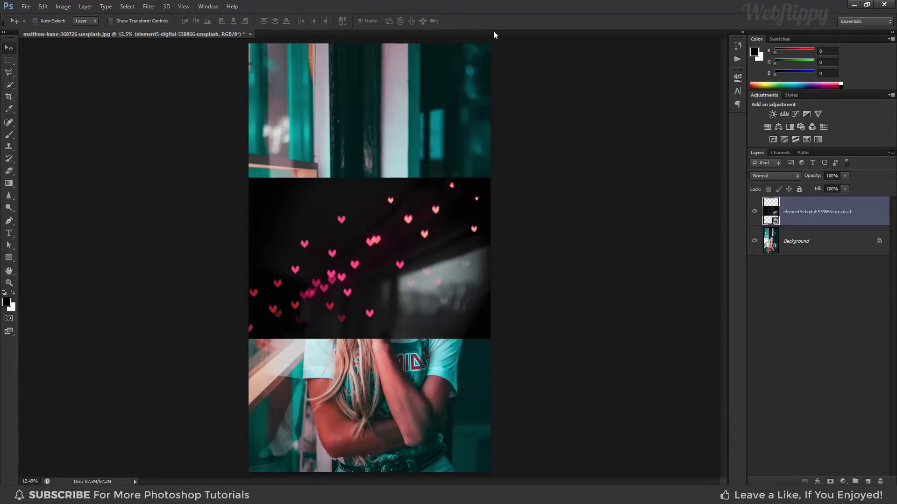
pyautogui.click(771, 175)
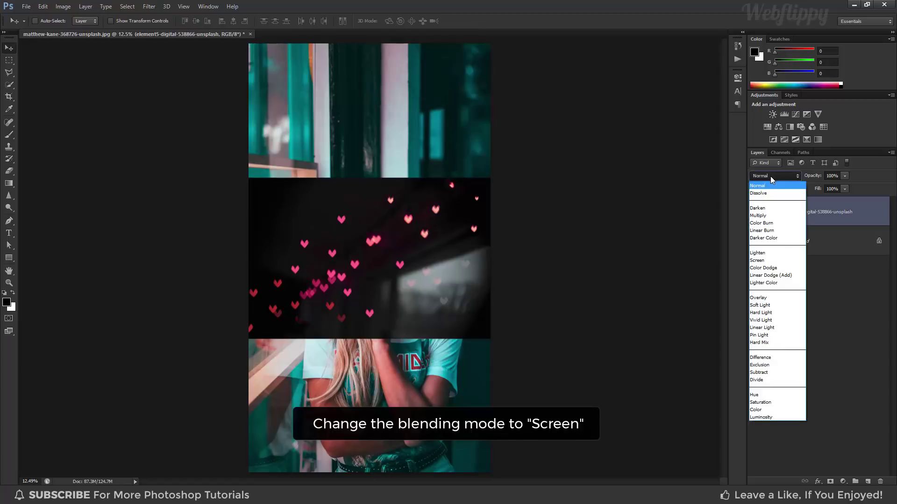
pyautogui.click(757, 262)
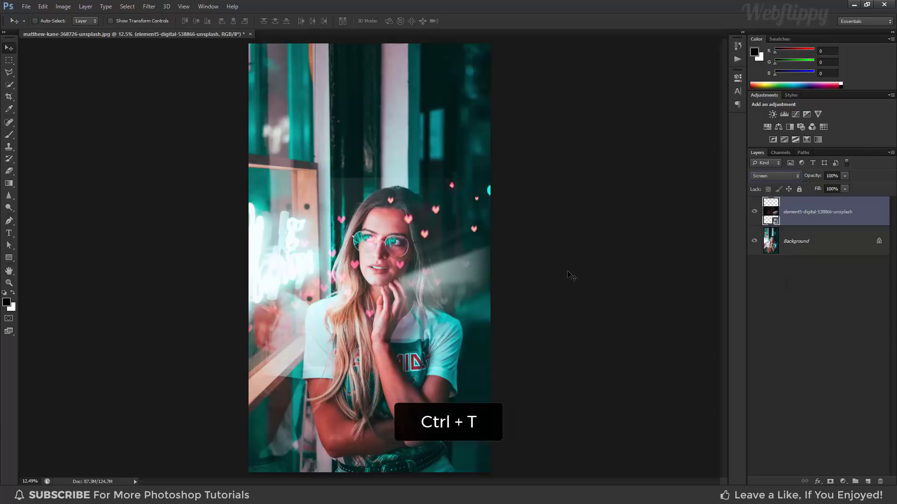
# - Scale the heart bokeh overlay up to about 24% and move it higher over the woman's head and shoulders
pyautogui.hotkey('ctrl', 't')
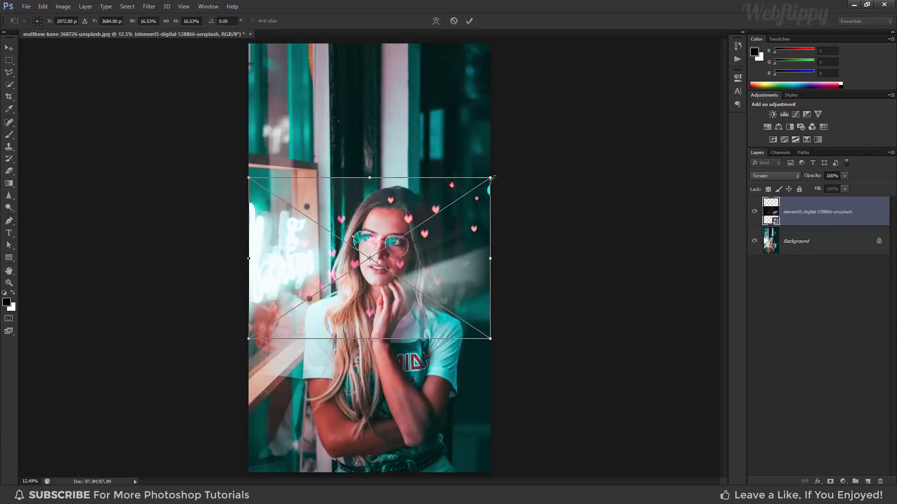
pyautogui.moveTo(492, 177); pyautogui.dragTo(555, 142)
pyautogui.moveTo(497, 255); pyautogui.dragTo(506, 224)
pyautogui.moveTo(499, 253); pyautogui.dragTo(492, 253)
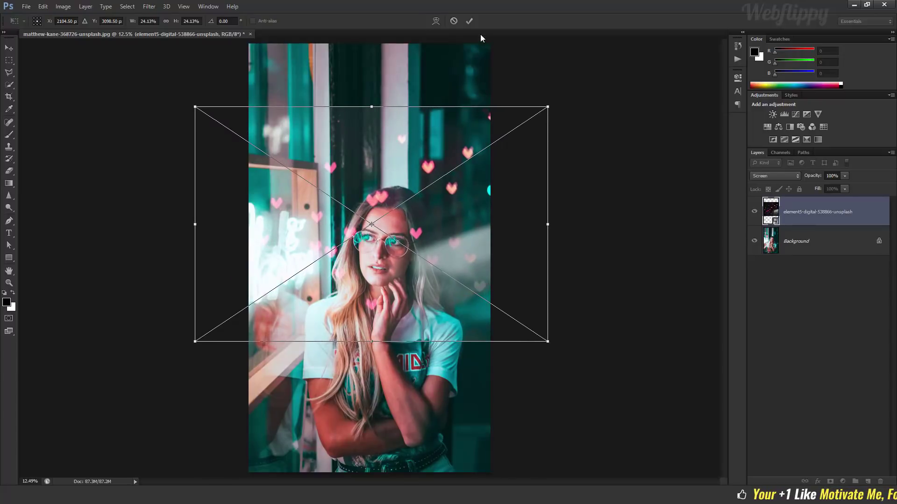
pyautogui.click(469, 20)
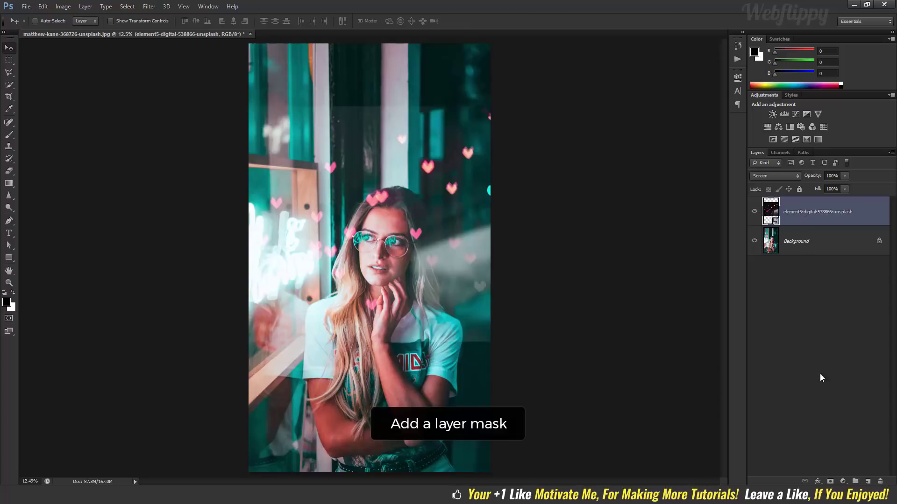
# - Add a layer mask to the heart bokeh layer and activate the Brush tool for painting on it
pyautogui.click(830, 482)
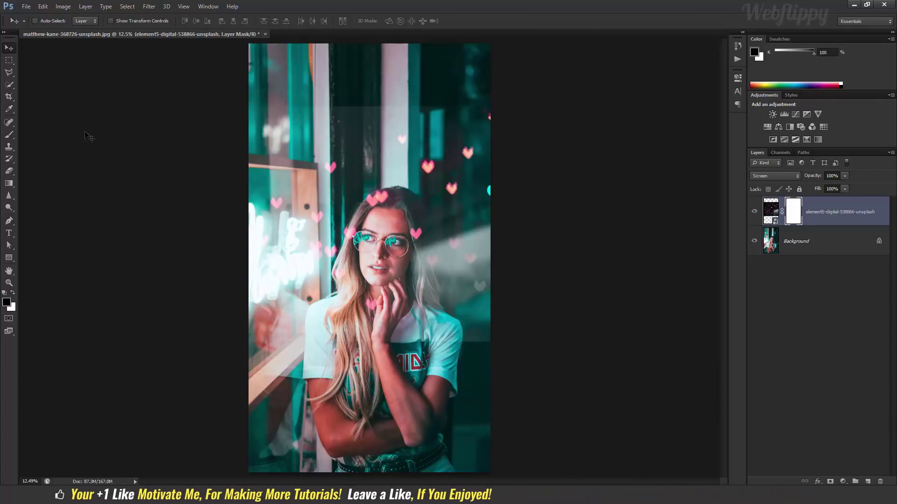
pyautogui.click(8, 135)
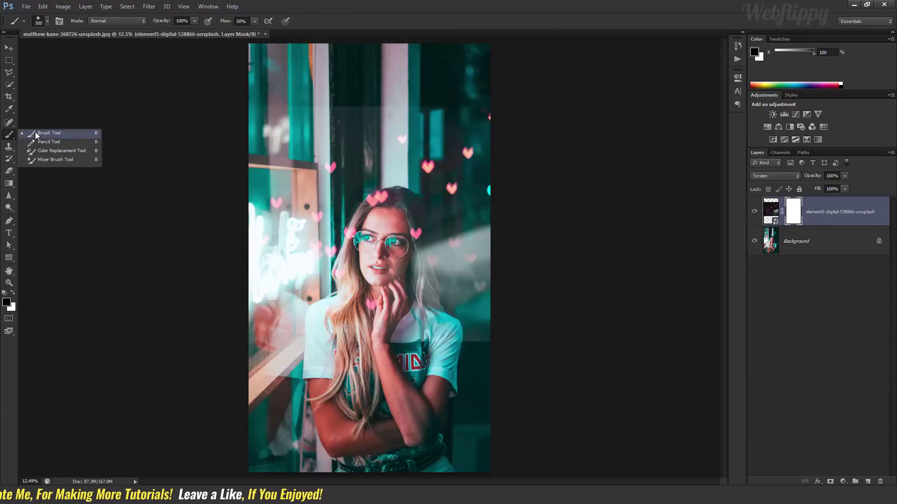
pyautogui.click(36, 134)
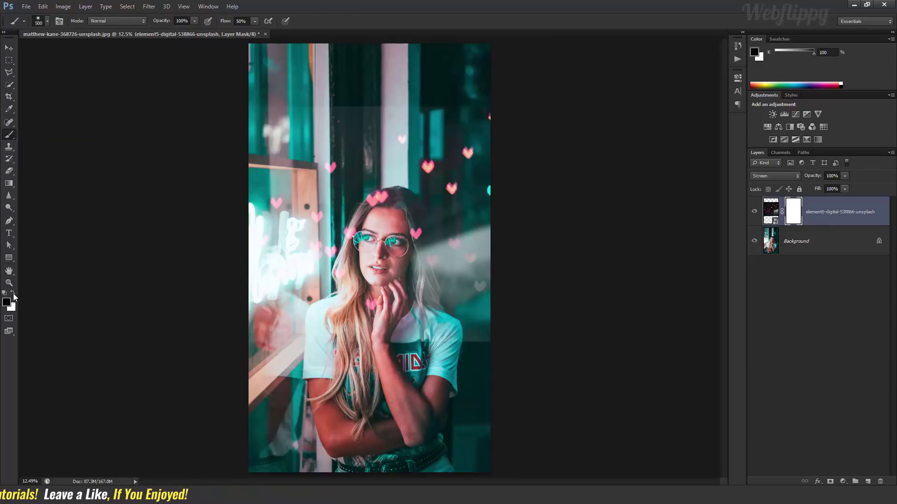
# - Choose a soft round 500 px brush with 0% hardness and set its flow to 56%
pyautogui.click(47, 21)
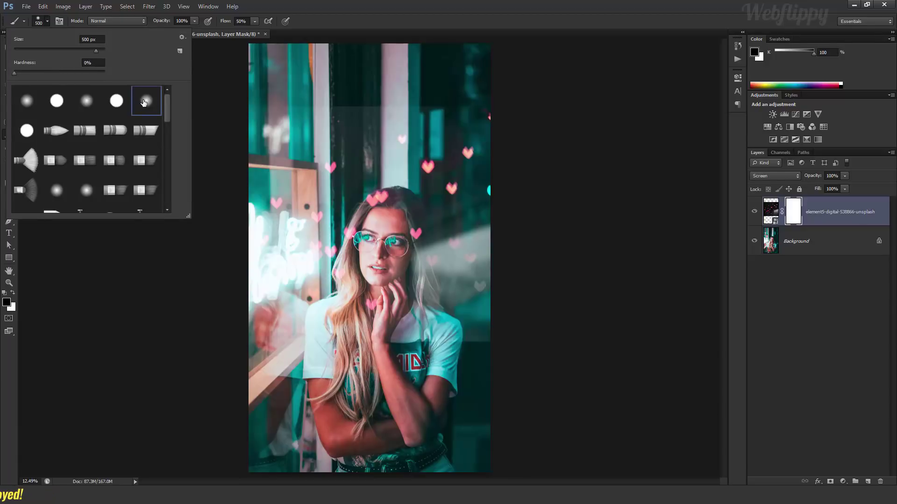
pyautogui.click(45, 21)
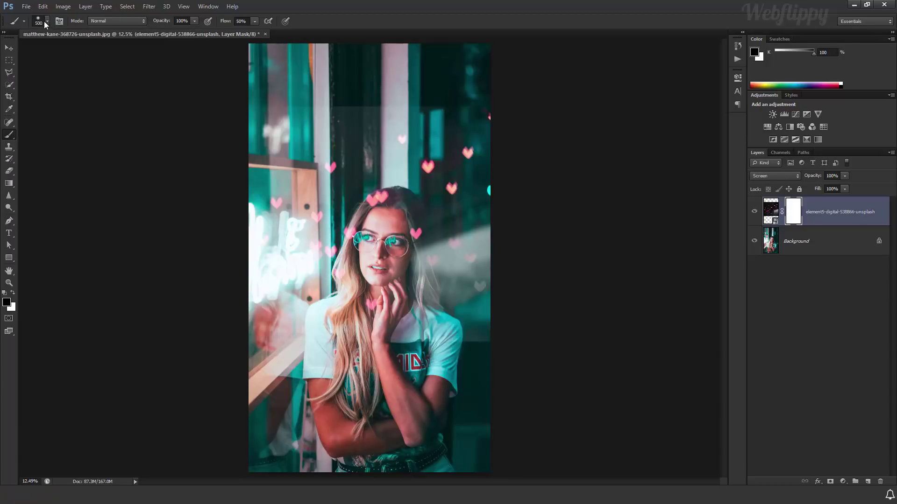
pyautogui.click(193, 21)
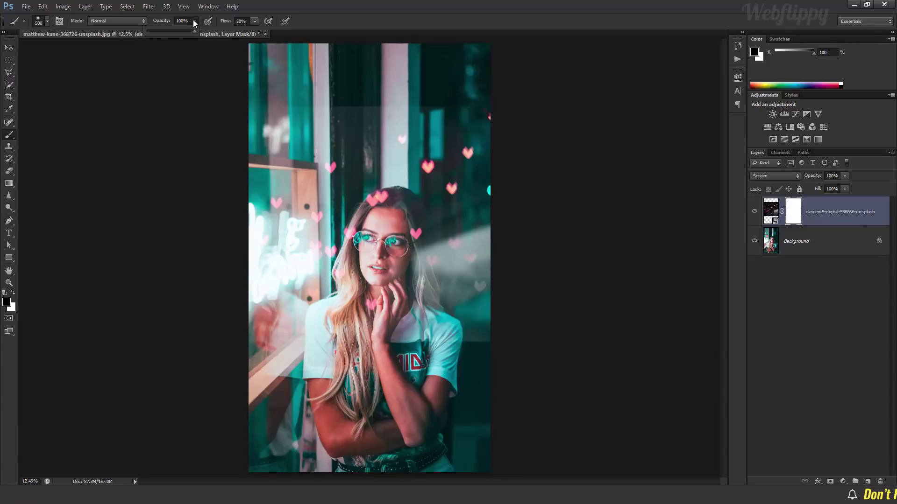
pyautogui.click(254, 22)
pyautogui.moveTo(252, 31); pyautogui.dragTo(258, 32)
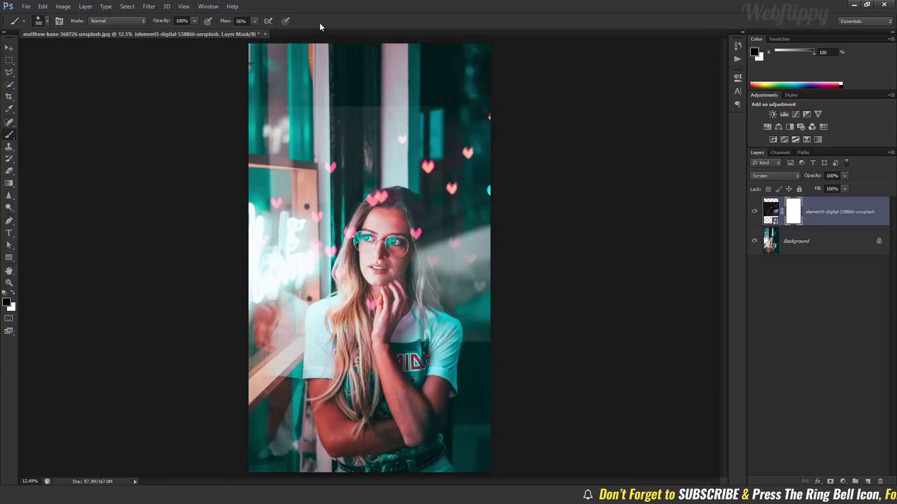
# - Enlarge the brush to 1300 px and paint black on the mask to soften the heart overlay's top and bottom edges
pyautogui.press(']')
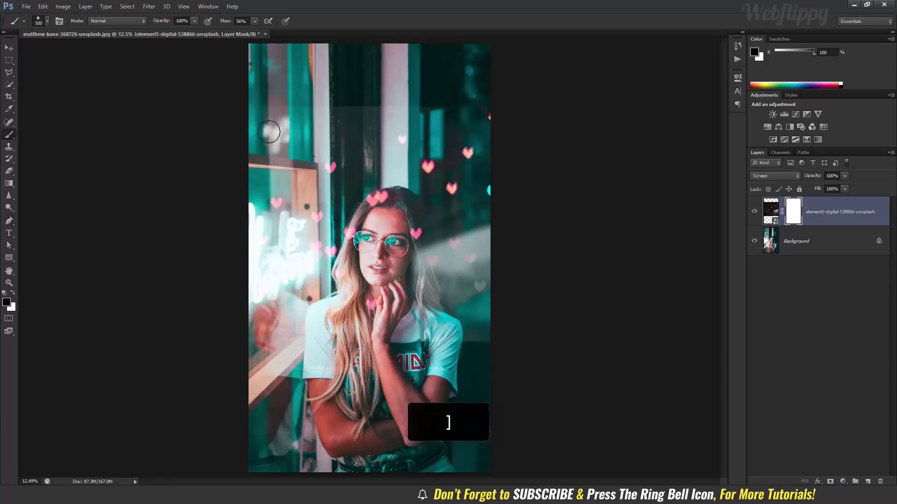
pyautogui.press(']')
pyautogui.press(']')
pyautogui.press(']')
pyautogui.press(']')
pyautogui.press(']')
pyautogui.press(']')
pyautogui.press(']')
pyautogui.press(']')
pyautogui.press(']')
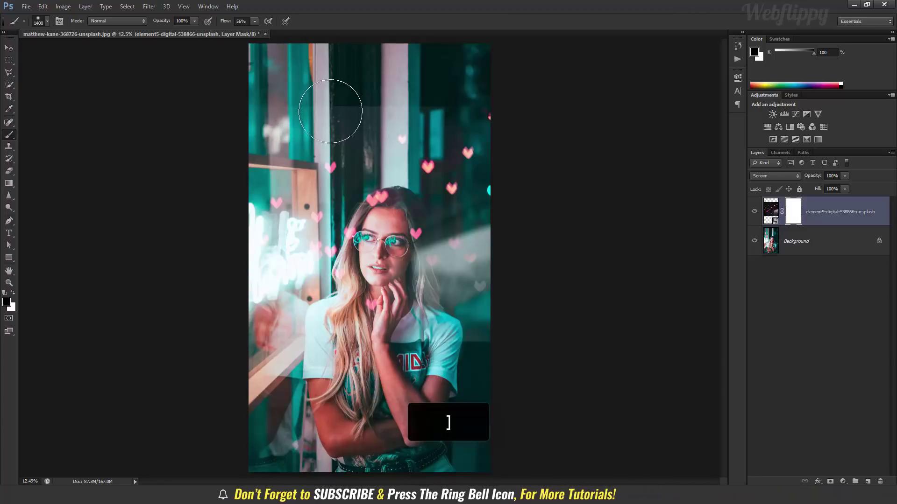
pyautogui.press('[')
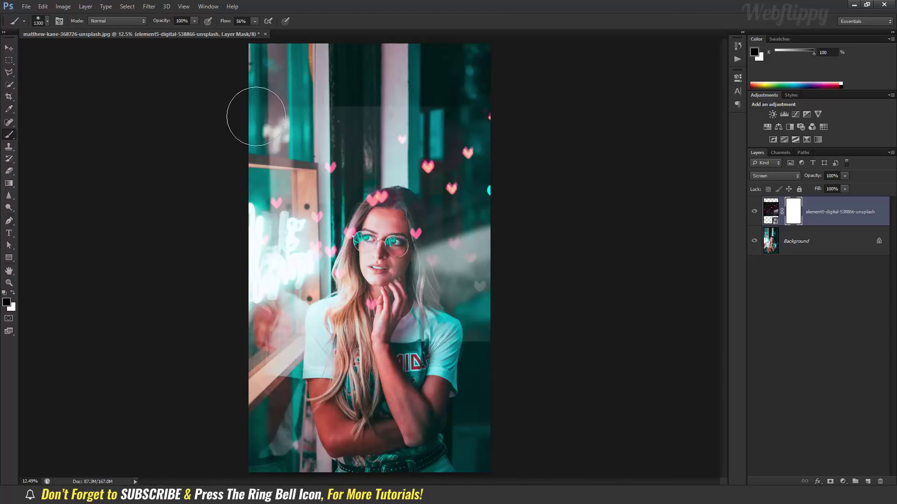
pyautogui.moveTo(256, 117)
pyautogui.mouseDown()
pyautogui.moveTo(337, 92)
pyautogui.moveTo(454, 94)
pyautogui.mouseUp()
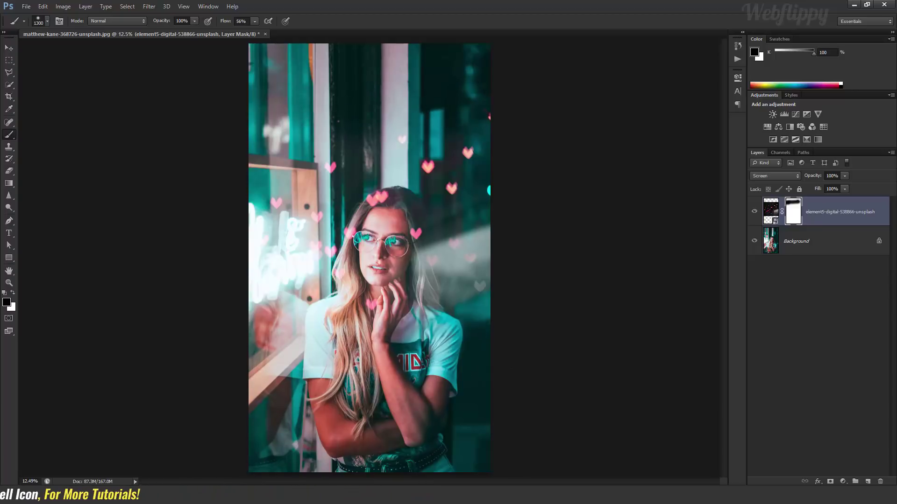
pyautogui.moveTo(445, 347); pyautogui.dragTo(462, 335)
# - Reduce the brush to 600 px and mask out the heart and haze beside the woman's eye and cheek
pyautogui.scroll(5, 486, 348)
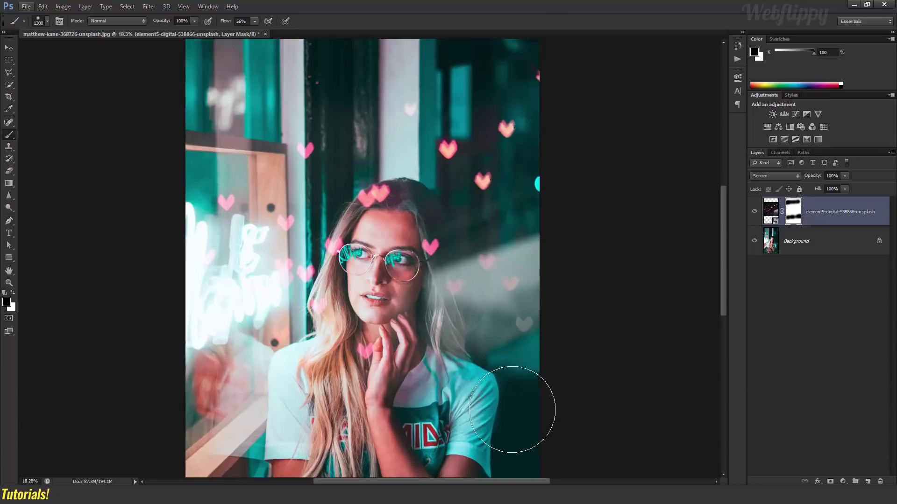
pyautogui.moveTo(356, 81); pyautogui.dragTo(359, 104)
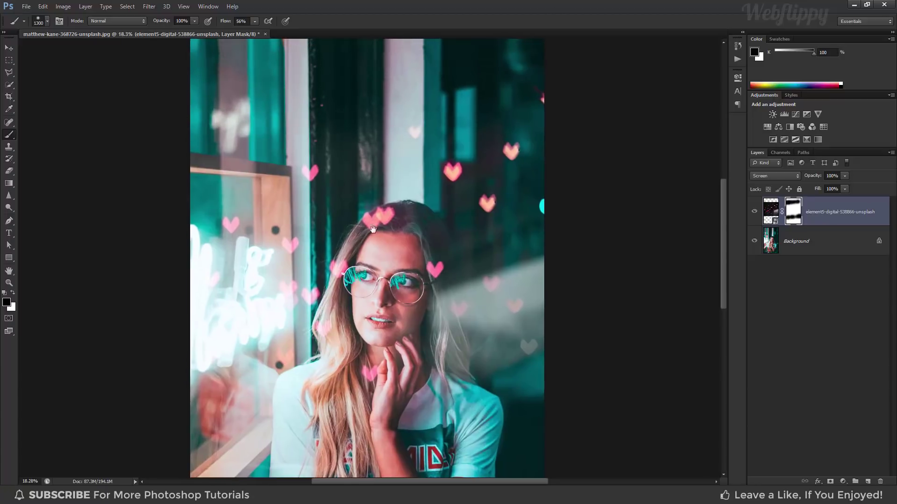
pyautogui.moveTo(372, 229); pyautogui.dragTo(361, 215)
pyautogui.press('[')
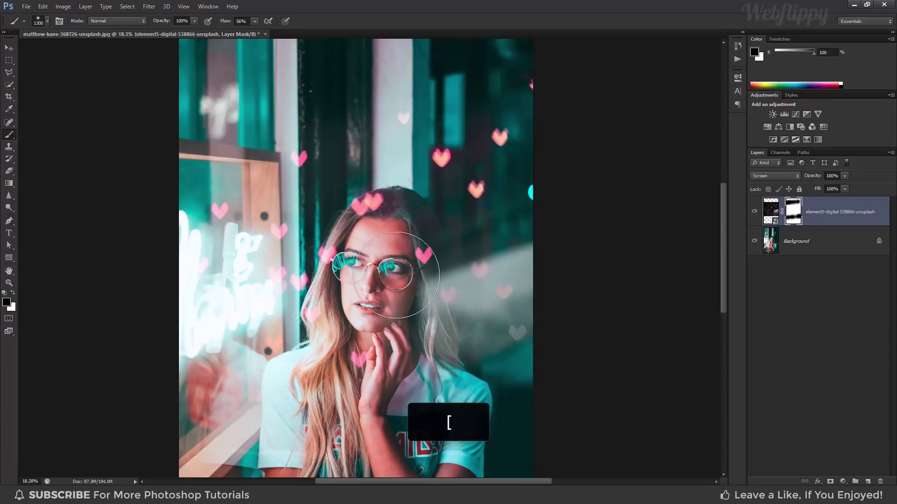
pyautogui.press('[')
pyautogui.press('[')
pyautogui.press('[')
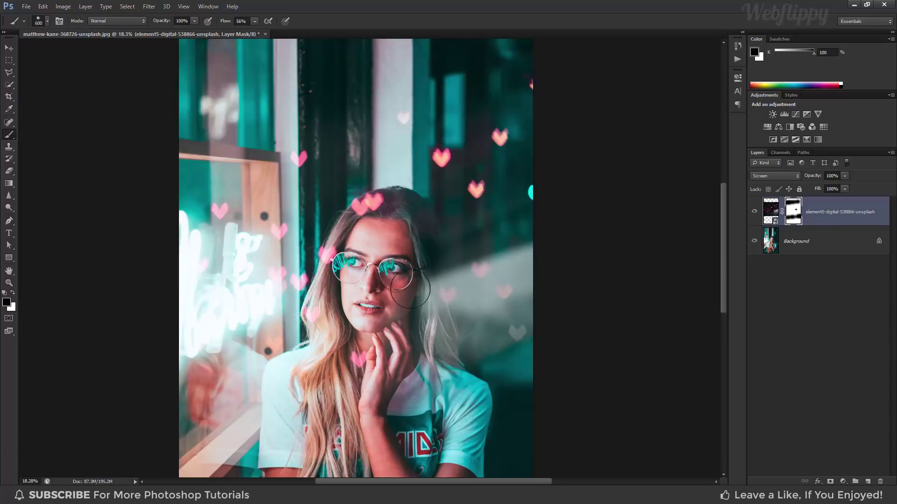
pyautogui.moveTo(410, 289); pyautogui.dragTo(403, 288)
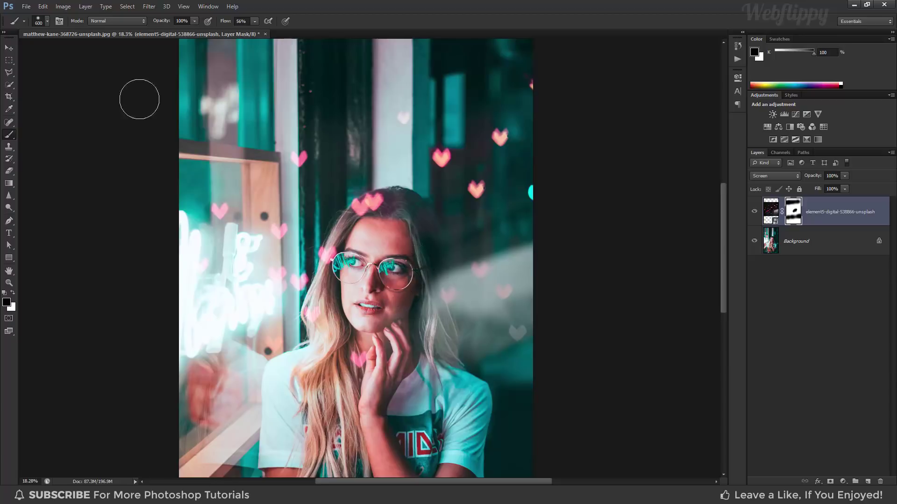
# - Place the heart bokeh image freestocks-org-547542-unsplash from the Downloads folder over the portrait
pyautogui.click(11, 47)
pyautogui.scroll(-2, 368, 221)
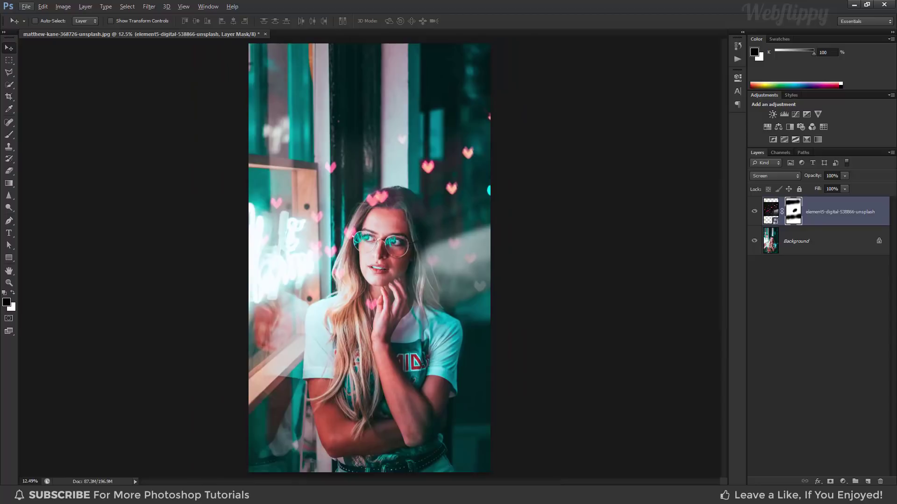
pyautogui.hotkey('alt', 'Tab')
pyautogui.moveTo(156, 71); pyautogui.dragTo(294, 500)
pyautogui.moveTo(375, 214); pyautogui.dragTo(375, 215)
# - Scale the placed freestocks image proportionally from its centre to about 68%, shift it slightly down and right, and commit it
pyautogui.hotkey('shift', 'alt')
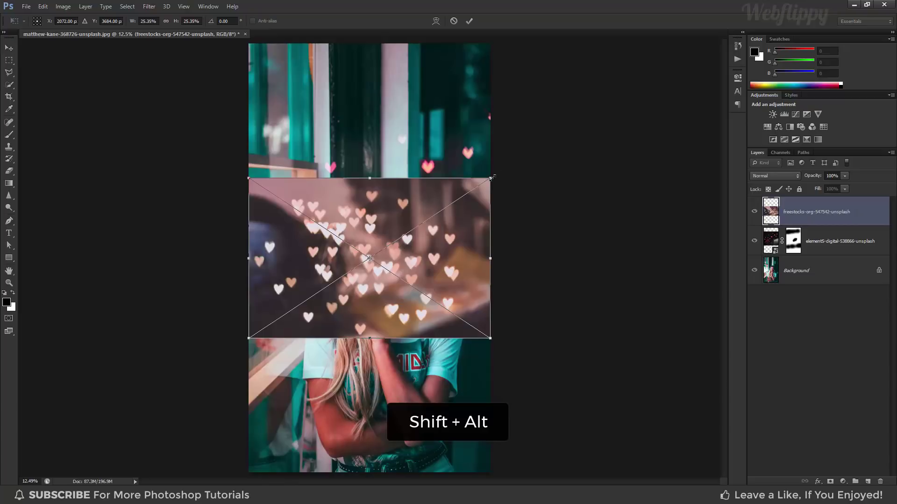
pyautogui.moveTo(493, 177); pyautogui.dragTo(721, 76)
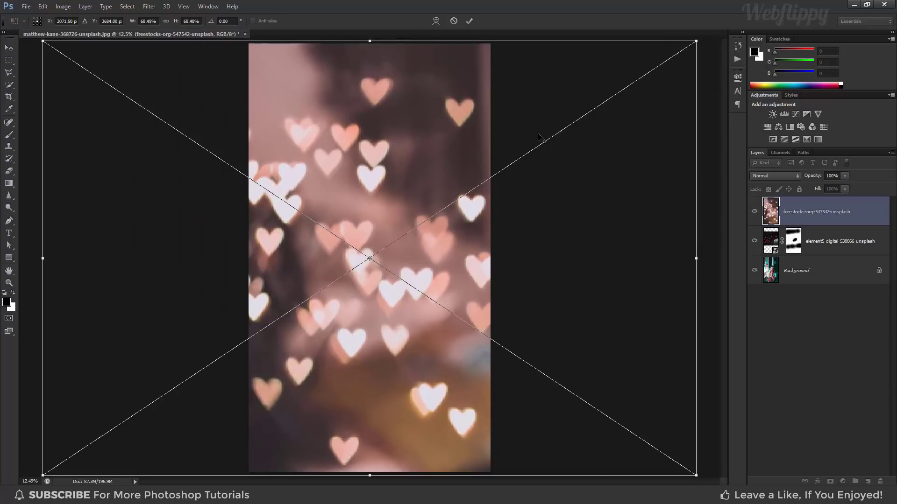
pyautogui.moveTo(475, 233)
pyautogui.mouseDown()
pyautogui.moveTo(507, 229)
pyautogui.moveTo(488, 228)
pyautogui.mouseUp()
pyautogui.click(468, 21)
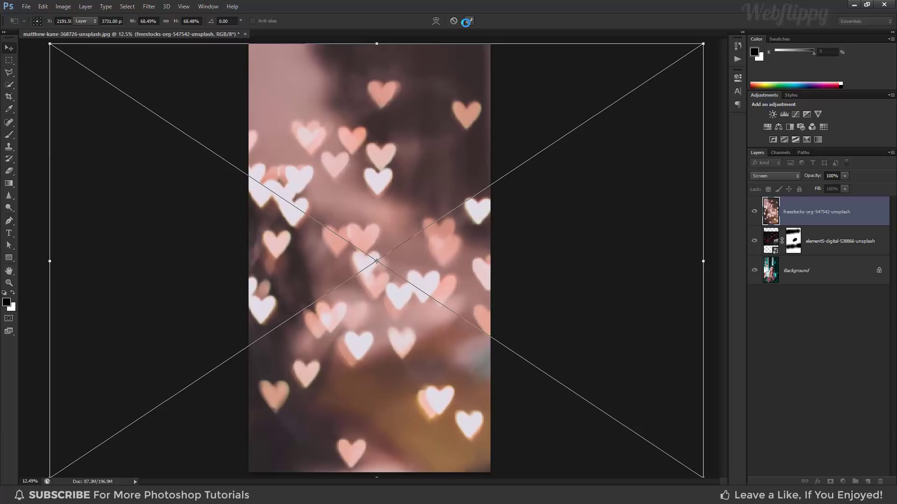
# - Set the freestocks layer's blending mode to Screen and shift its hearts left across the portrait
pyautogui.click(764, 175)
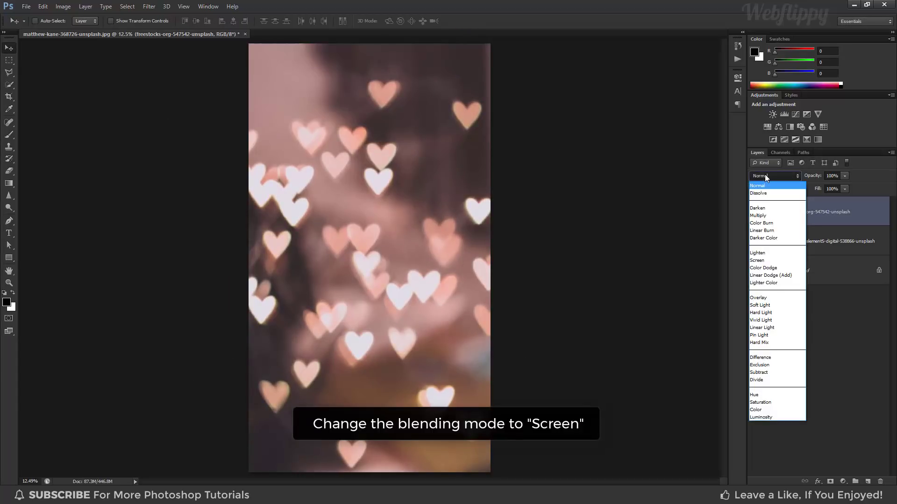
pyautogui.click(769, 260)
pyautogui.moveTo(500, 282); pyautogui.dragTo(462, 288)
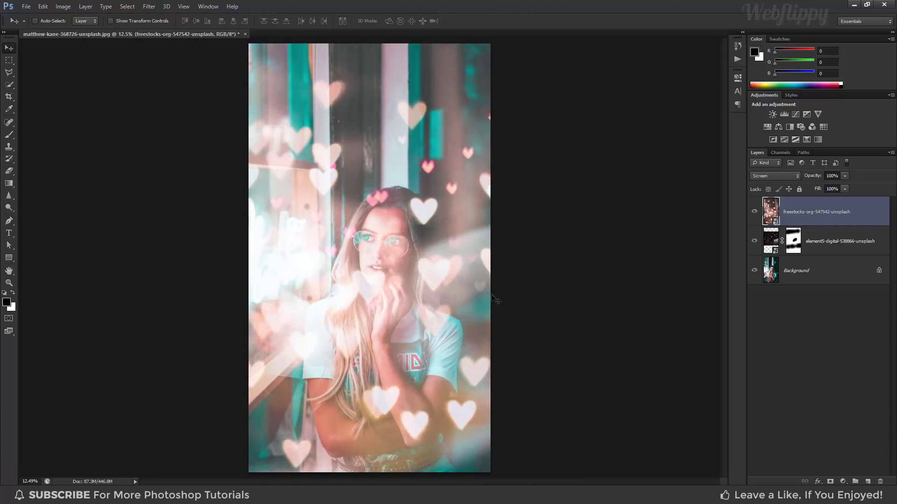
# - Add a black layer mask to the freestocks layer and activate the Brush tool to paint on it with white
pyautogui.press('alt')
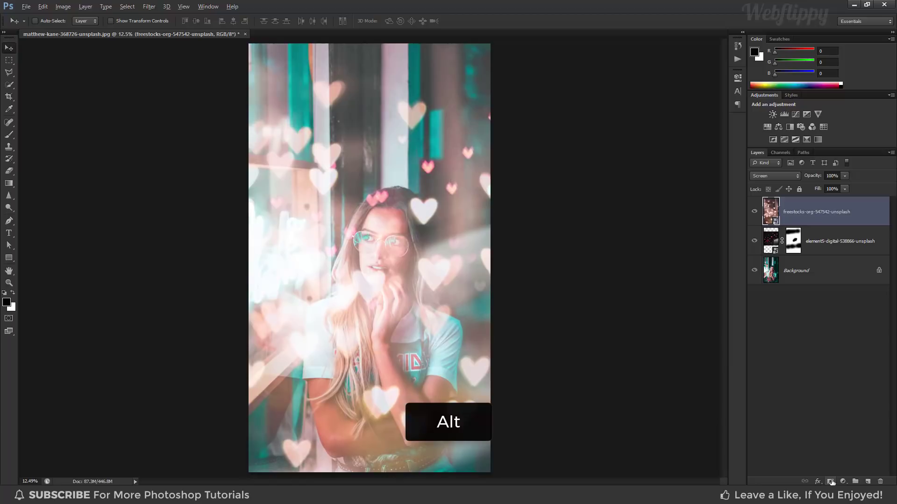
pyautogui.keyDown('alt'); pyautogui.click(831, 482); pyautogui.keyUp('alt')
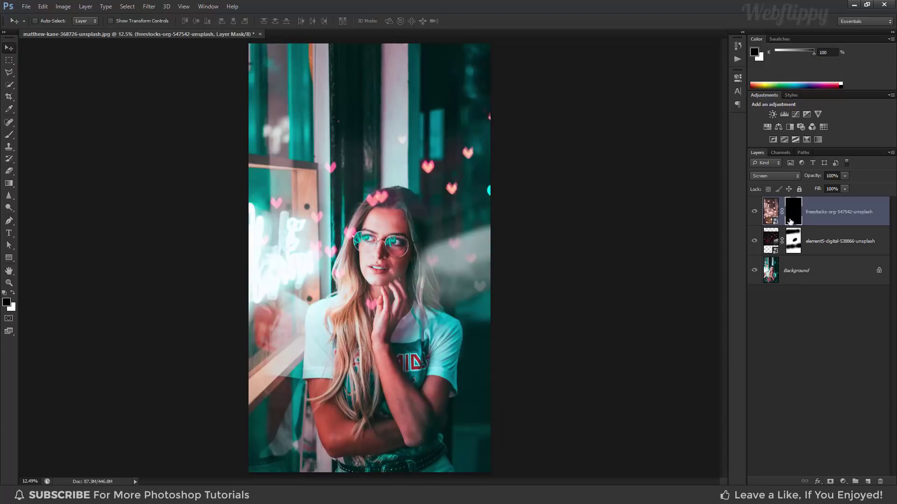
pyautogui.click(9, 136)
pyautogui.click(30, 135)
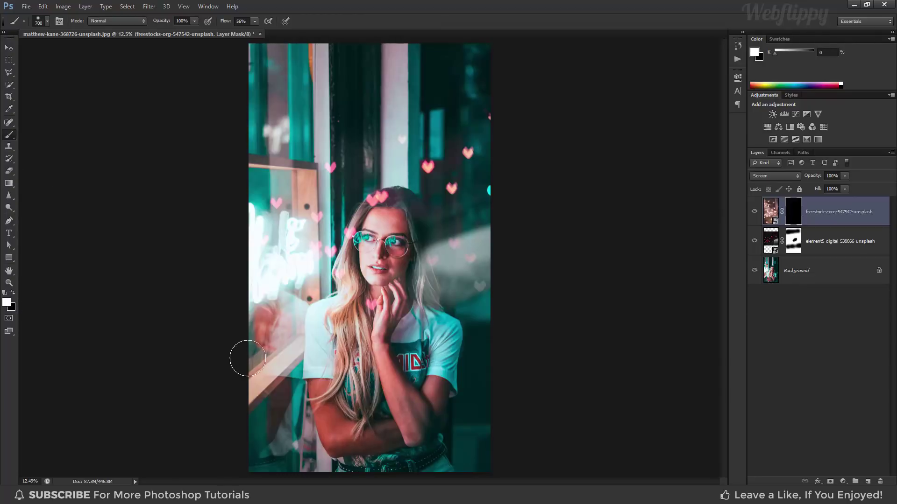
# - Paint white with a 1600 px brush to reveal hearts along the lower left and bottom, undoing the last stroke
pyautogui.moveTo(245, 363)
pyautogui.mouseDown()
pyautogui.moveTo(261, 398)
pyautogui.moveTo(274, 392)
pyautogui.moveTo(281, 454)
pyautogui.moveTo(266, 464)
pyautogui.moveTo(301, 480)
pyautogui.mouseUp()
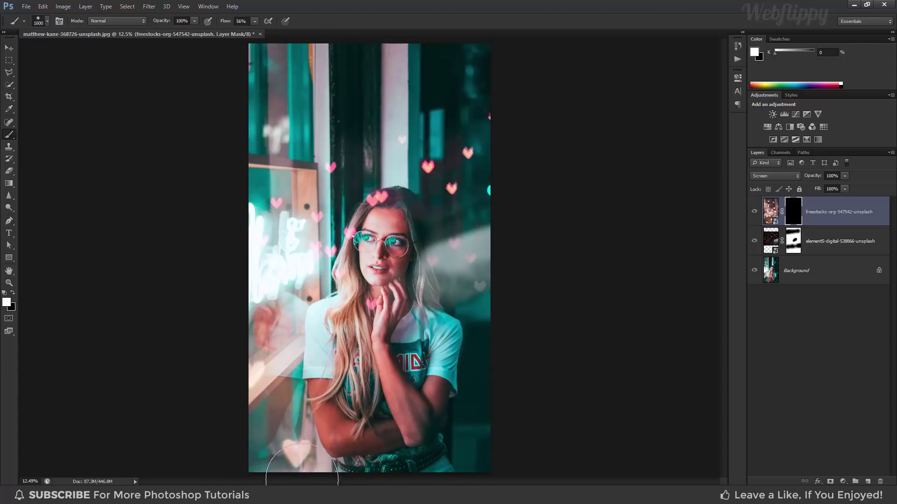
pyautogui.moveTo(367, 468)
pyautogui.mouseDown()
pyautogui.moveTo(398, 467)
pyautogui.moveTo(374, 462)
pyautogui.moveTo(381, 454)
pyautogui.moveTo(488, 450)
pyautogui.moveTo(501, 419)
pyautogui.mouseUp()
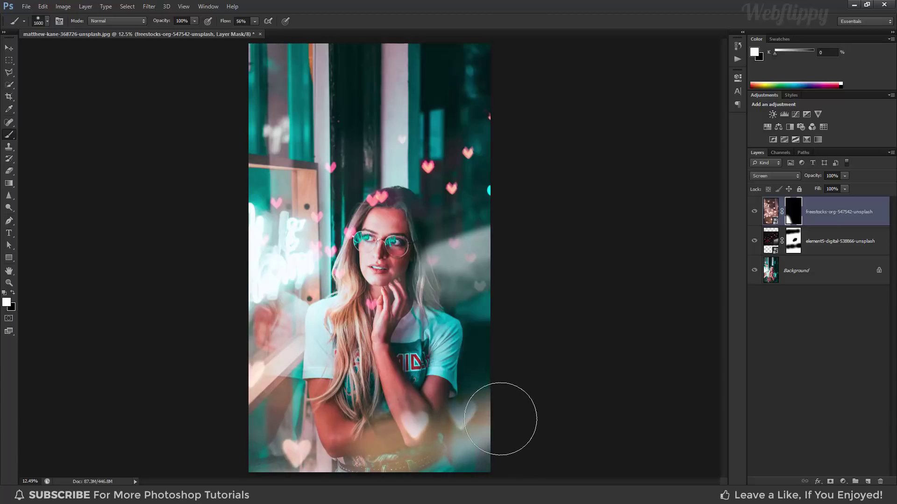
pyautogui.hotkey('ctrl', 'z')
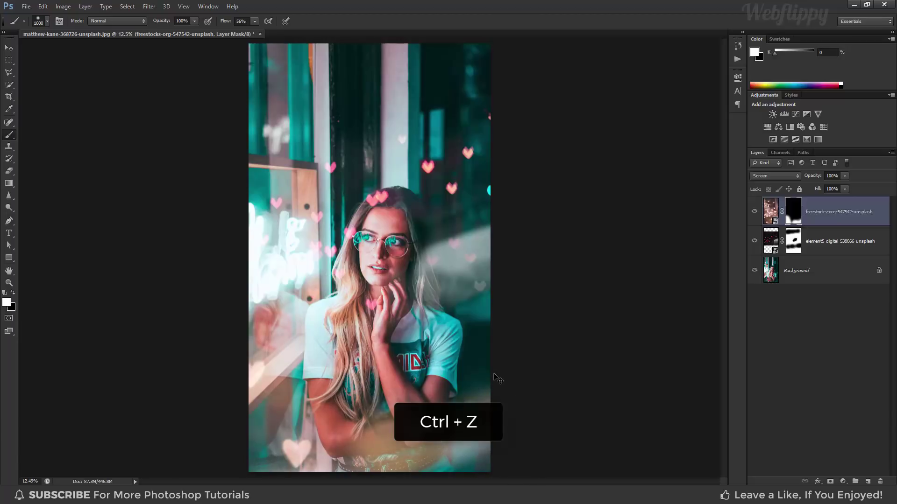
pyautogui.hotkey('ctrl', 'z')
# - Paint white on the mask to reveal hearts in the lower right corner and along both sides, enlarging the brush to 1500 px
pyautogui.moveTo(480, 460)
pyautogui.mouseDown()
pyautogui.moveTo(389, 481)
pyautogui.moveTo(462, 470)
pyautogui.moveTo(502, 404)
pyautogui.moveTo(508, 366)
pyautogui.mouseUp()
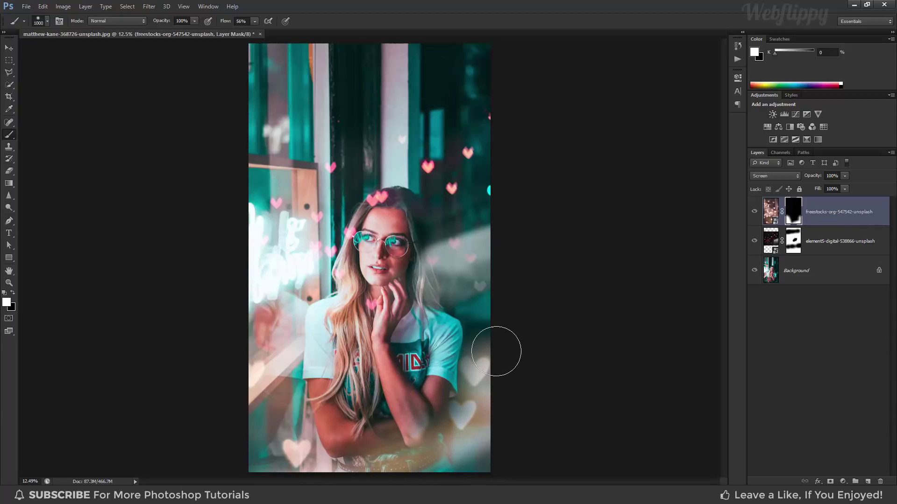
pyautogui.press(']')
pyautogui.click(498, 329)
pyautogui.click(498, 327)
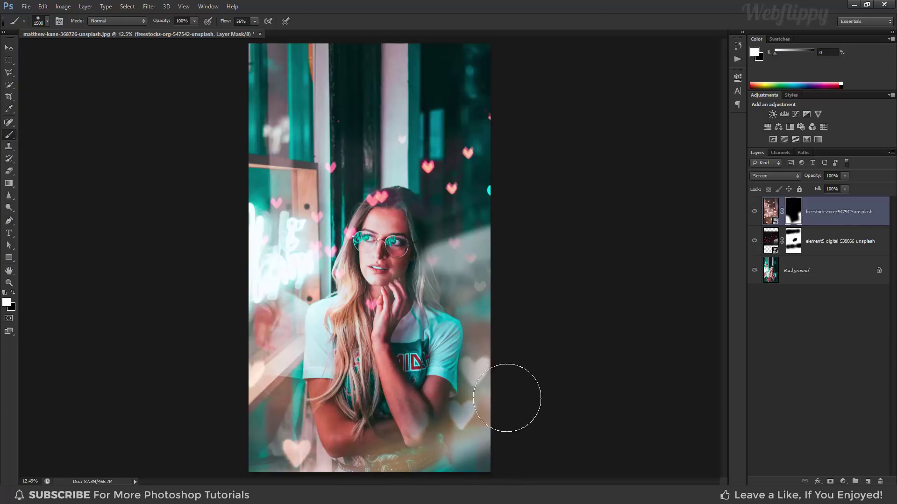
pyautogui.moveTo(509, 398)
pyautogui.mouseDown()
pyautogui.moveTo(492, 422)
pyautogui.moveTo(492, 447)
pyautogui.mouseUp()
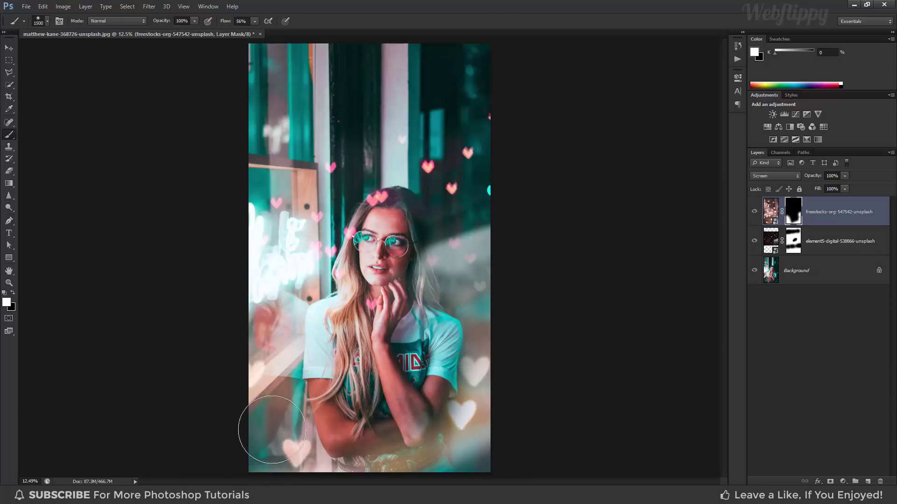
pyautogui.moveTo(272, 429); pyautogui.dragTo(269, 299)
pyautogui.moveTo(491, 290)
pyautogui.mouseDown()
pyautogui.moveTo(503, 310)
pyautogui.moveTo(494, 299)
pyautogui.moveTo(506, 350)
pyautogui.moveTo(501, 378)
pyautogui.mouseUp()
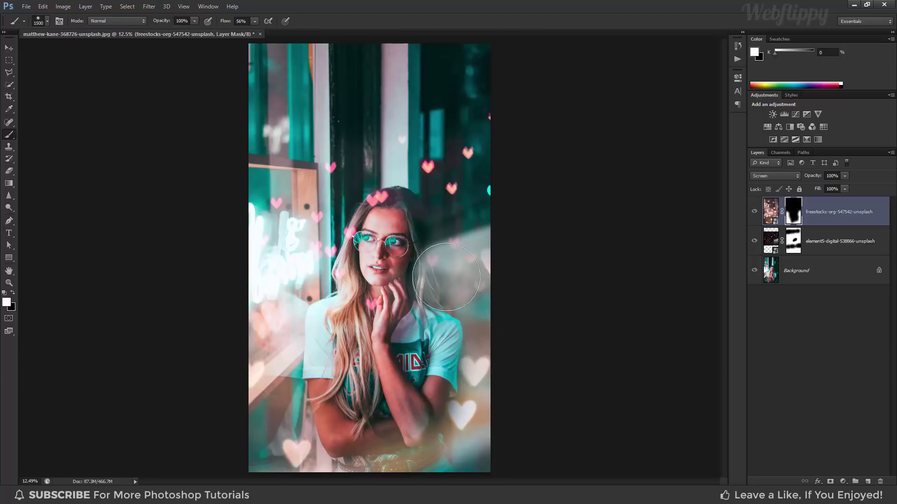
# - Place the bokeh image patrick-hendry-473240-unsplash over the portrait and set its blending mode to Screen
pyautogui.click(9, 48)
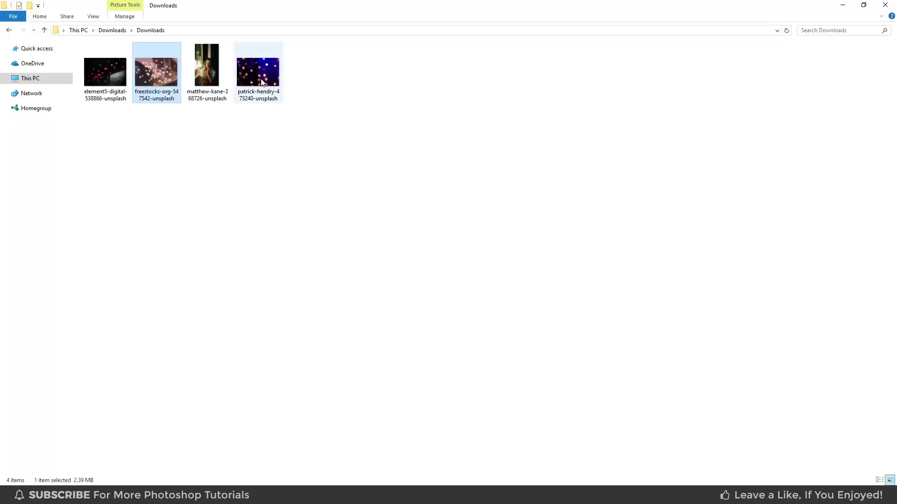
pyautogui.moveTo(260, 131); pyautogui.dragTo(362, 322)
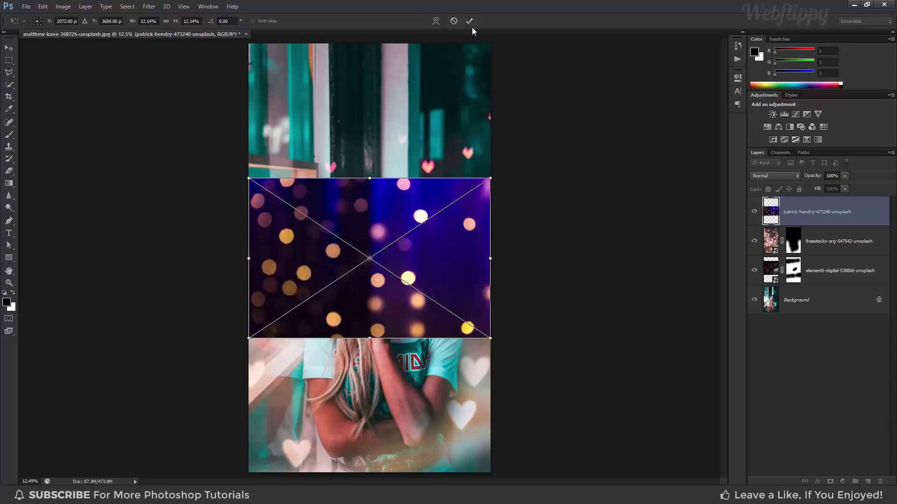
pyautogui.click(471, 22)
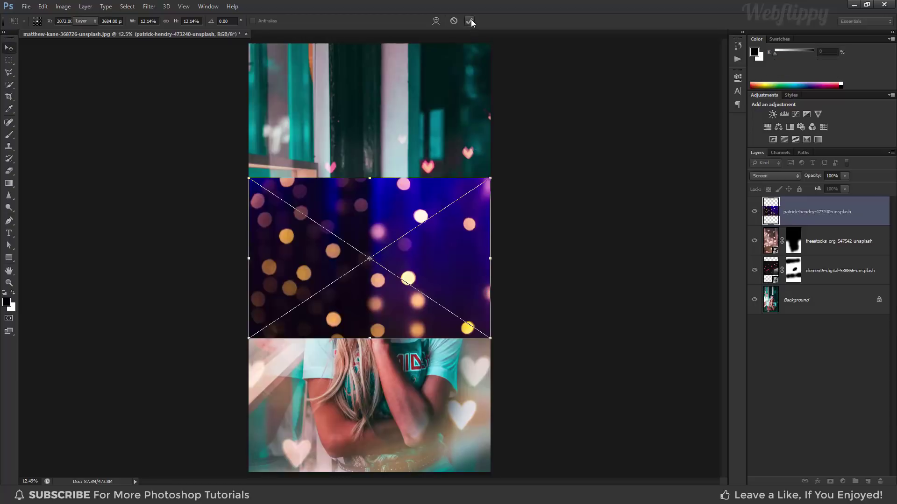
pyautogui.click(769, 177)
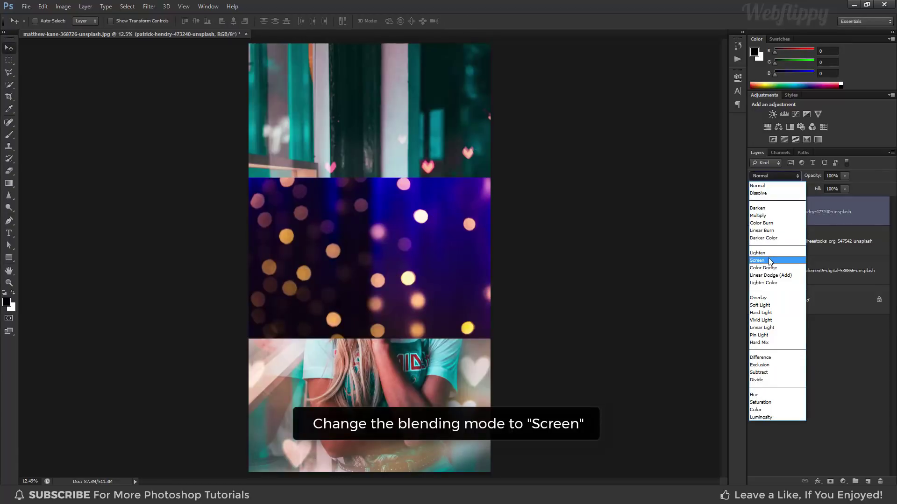
pyautogui.click(768, 261)
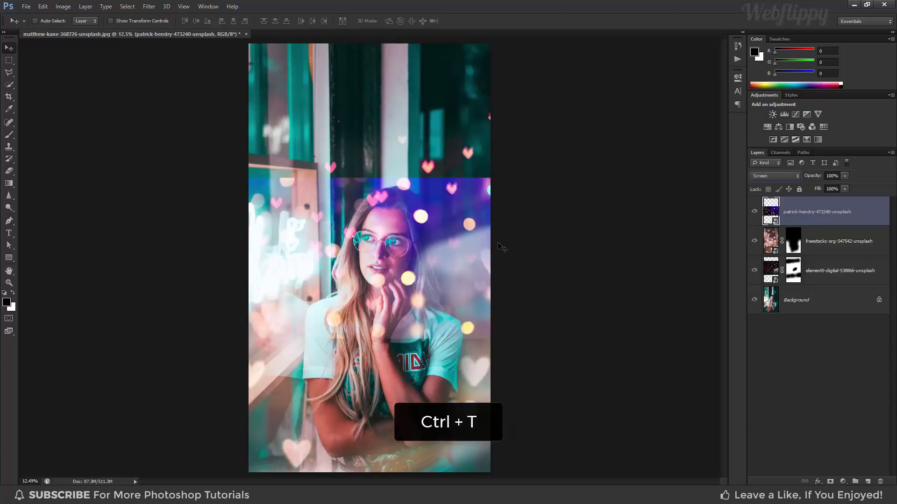
# - Scale the patrick-hendry bokeh layer up proportionally to about 32.71% and position it to cover the whole portrait
pyautogui.hotkey('ctrl', 't')
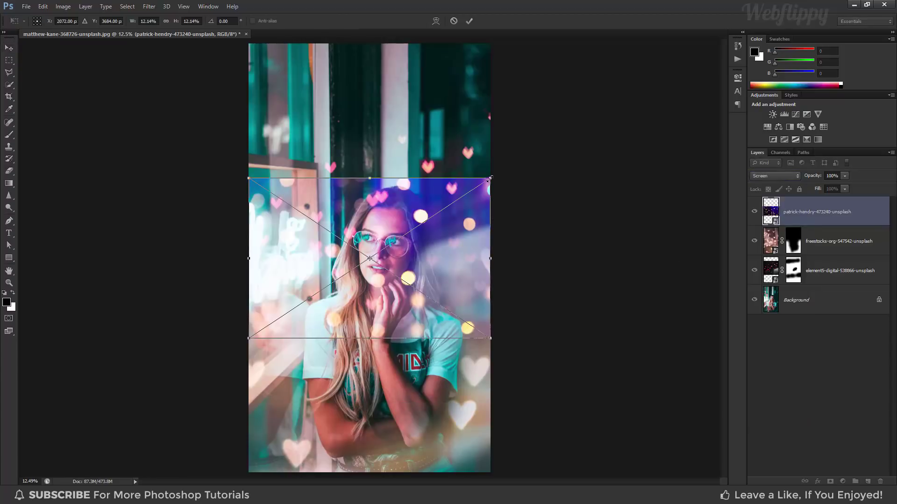
pyautogui.moveTo(490, 178); pyautogui.dragTo(697, 46)
pyautogui.moveTo(544, 263)
pyautogui.mouseDown()
pyautogui.moveTo(556, 262)
pyautogui.moveTo(518, 266)
pyautogui.moveTo(559, 268)
pyautogui.moveTo(537, 266)
pyautogui.mouseUp()
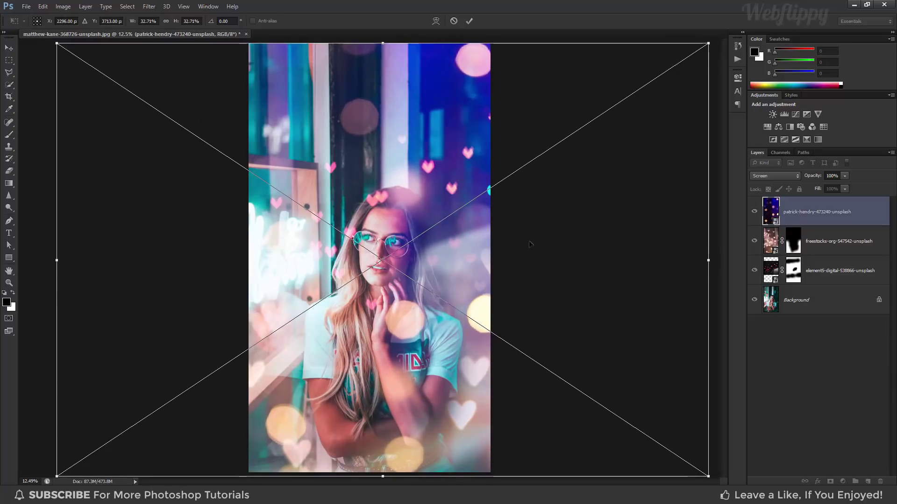
pyautogui.click(470, 21)
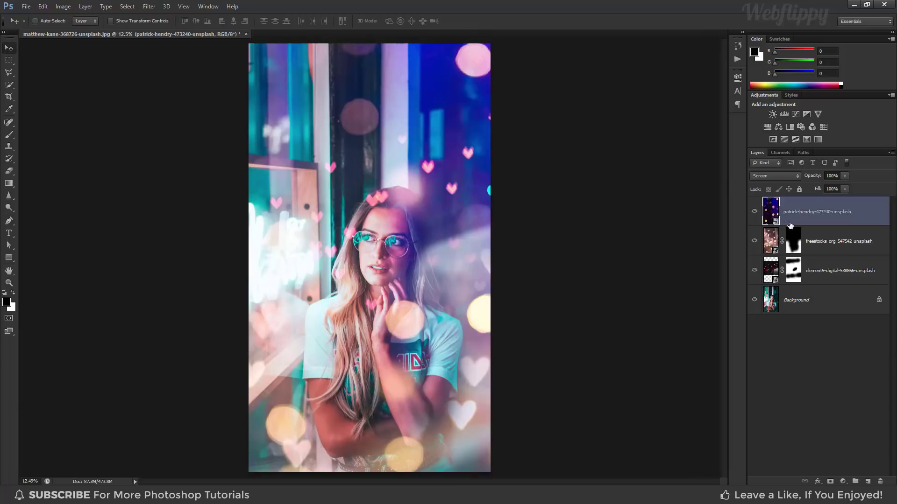
# - Add a Levels adjustment clipped to the patrick-hendry layer, with input black level 20 and white level 233
pyautogui.click(844, 483)
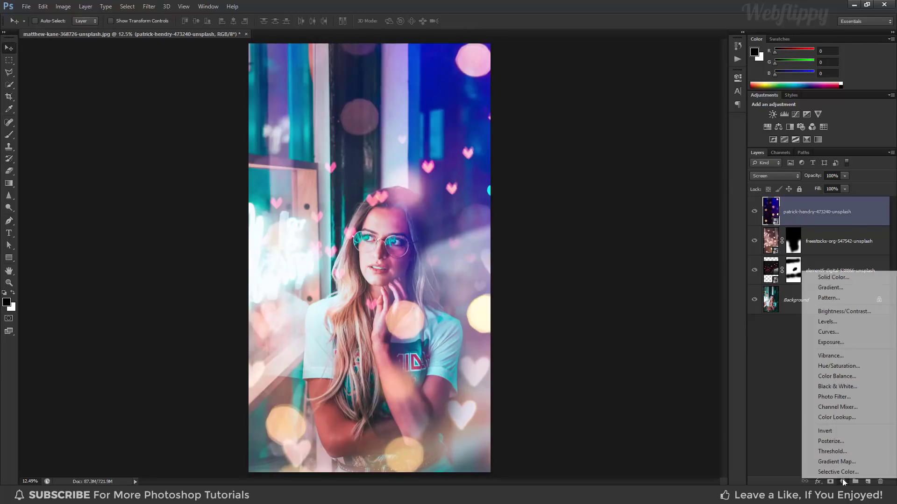
pyautogui.click(826, 322)
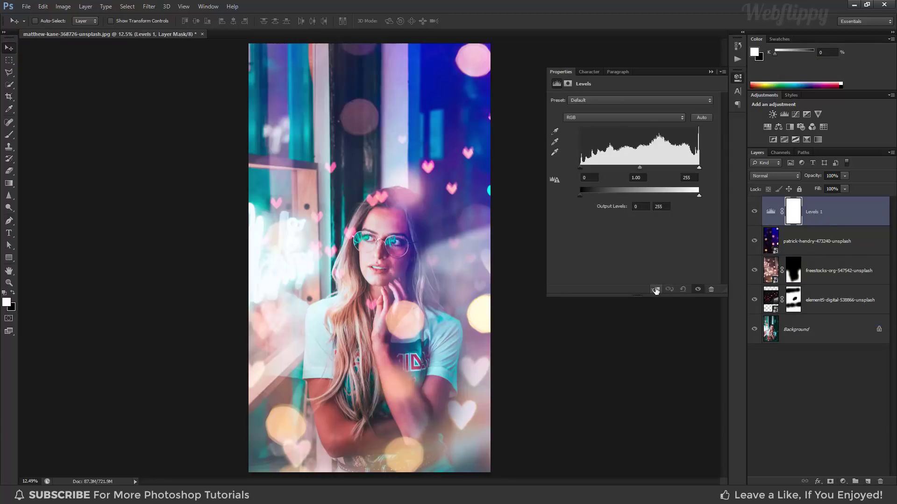
pyautogui.click(655, 290)
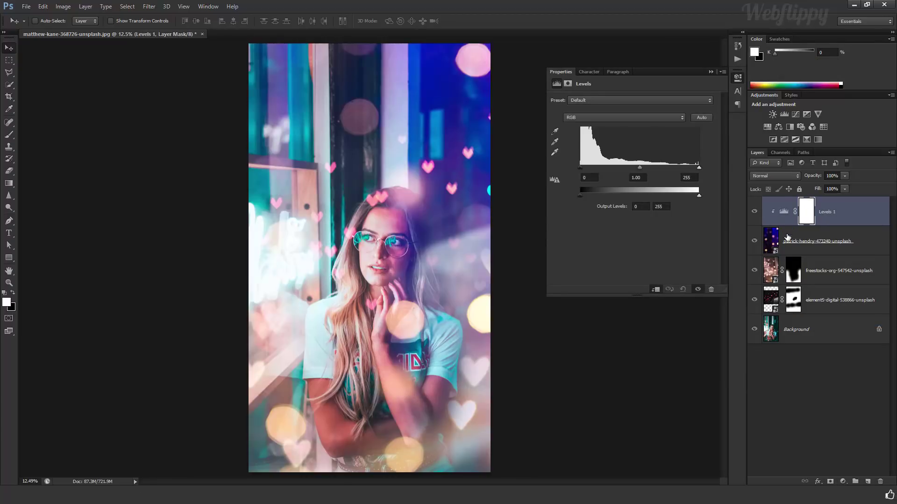
pyautogui.moveTo(581, 167)
pyautogui.mouseDown()
pyautogui.moveTo(603, 163)
pyautogui.moveTo(590, 166)
pyautogui.mouseUp()
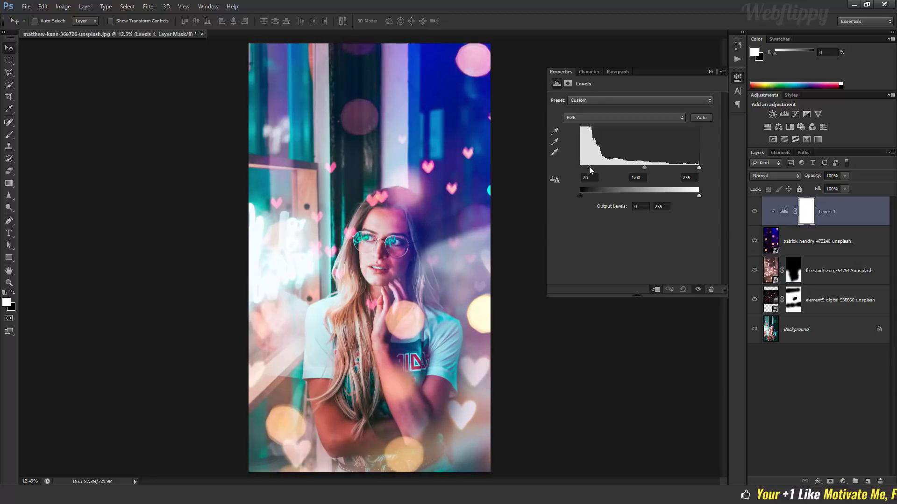
pyautogui.moveTo(698, 167); pyautogui.dragTo(689, 167)
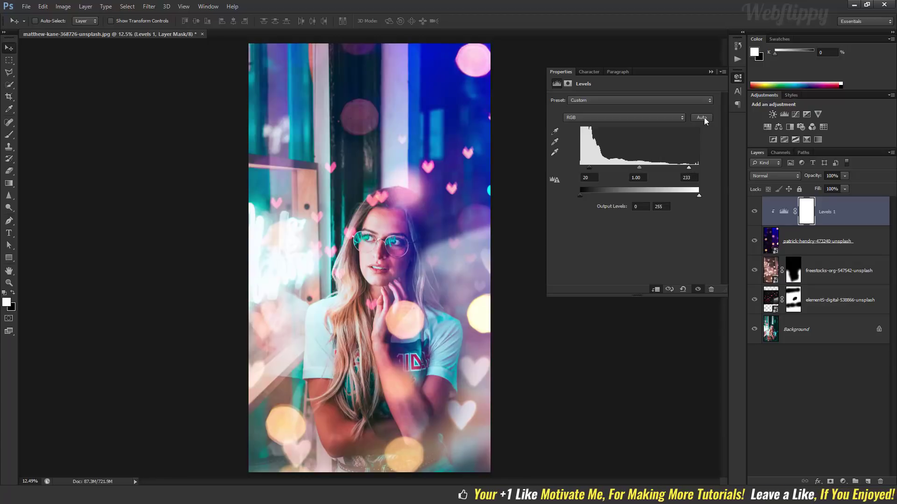
pyautogui.click(711, 72)
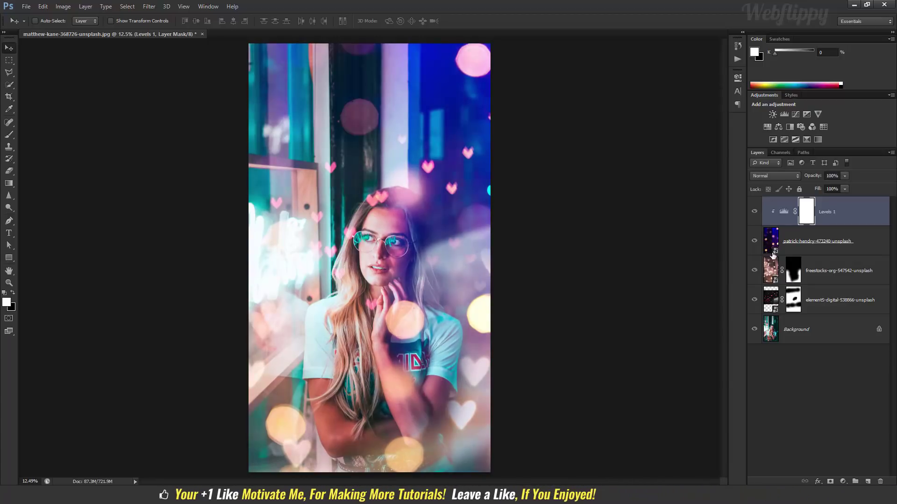
# - Add a Hue/Saturation adjustment clipped to the patrick-hendry layer and lower its Hue to turn the violet-blue tint into a cleaner blue
pyautogui.click(842, 482)
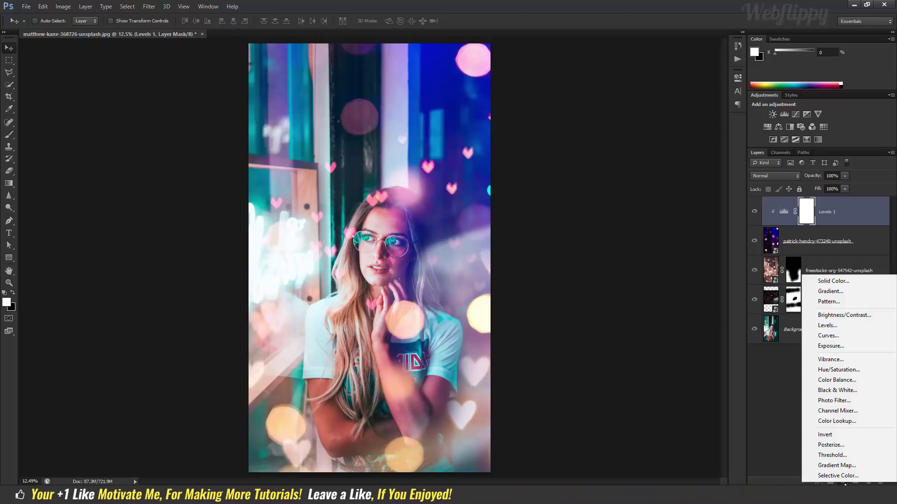
pyautogui.click(828, 370)
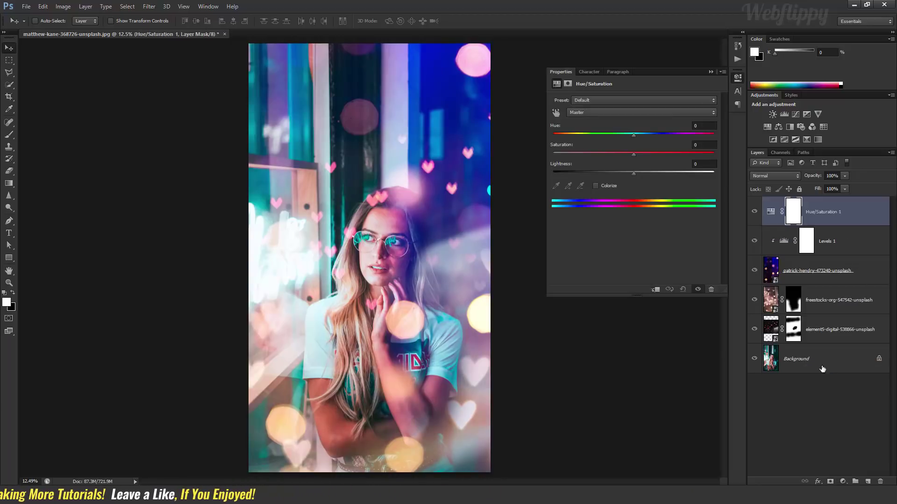
pyautogui.click(655, 289)
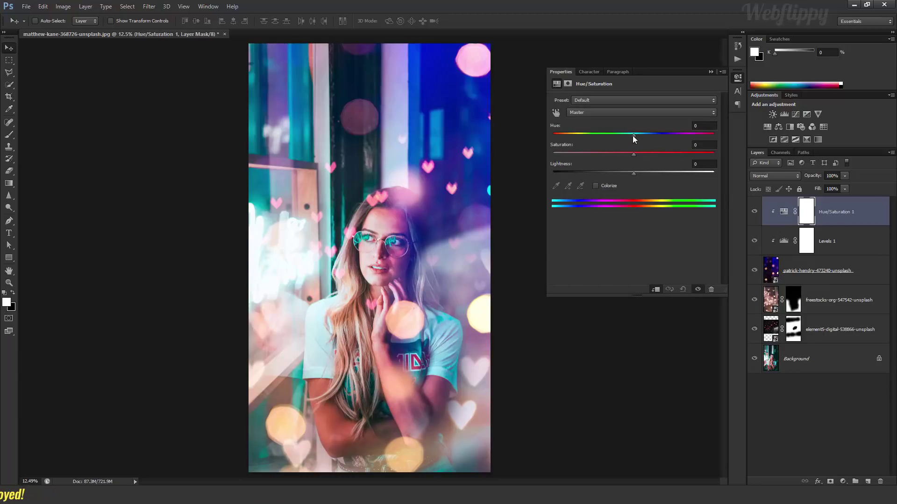
pyautogui.moveTo(633, 135); pyautogui.dragTo(610, 137)
pyautogui.click(618, 136)
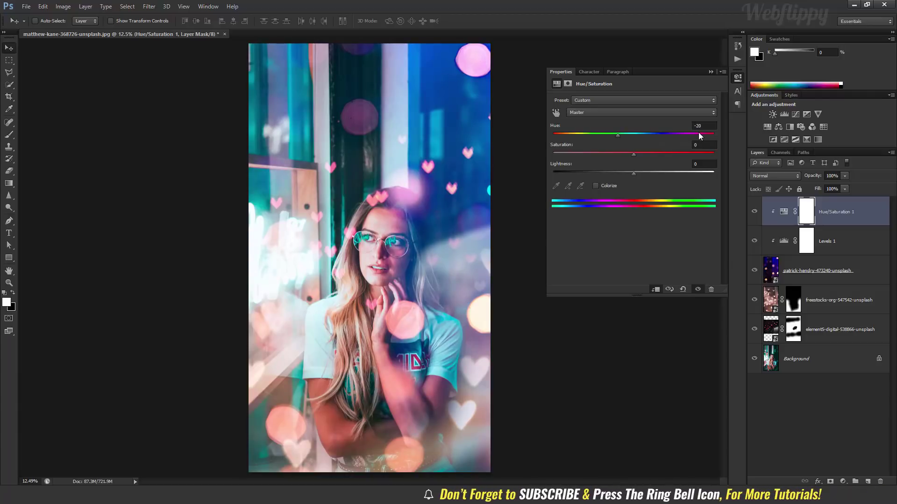
pyautogui.click(711, 71)
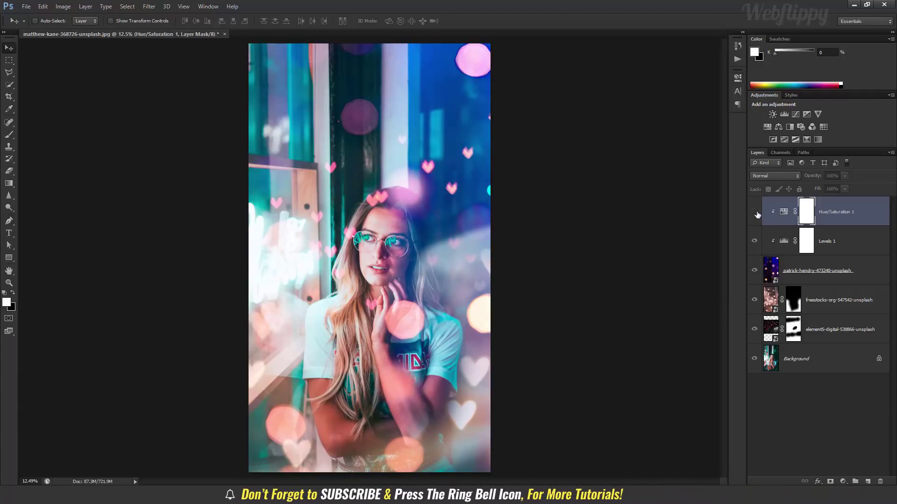
# - Add a white layer mask to the patrick-hendry layer and set up the Brush tool with black and 13% flow
pyautogui.click(805, 273)
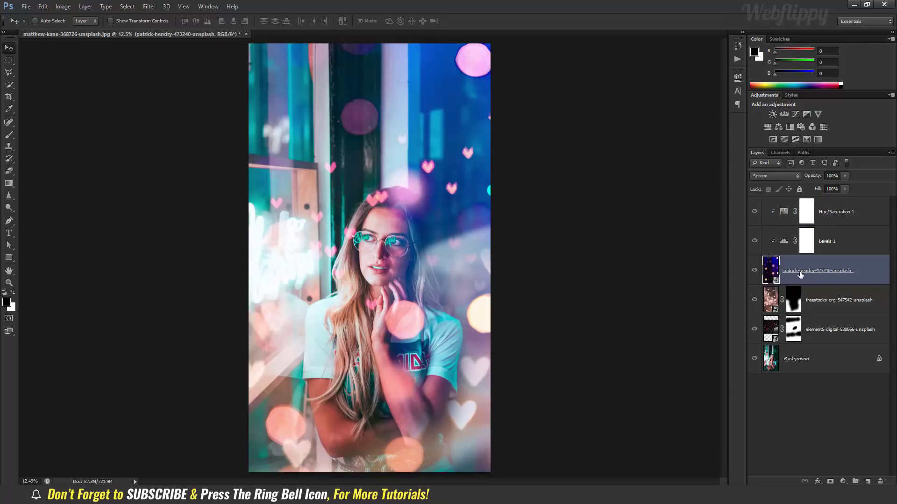
pyautogui.click(830, 482)
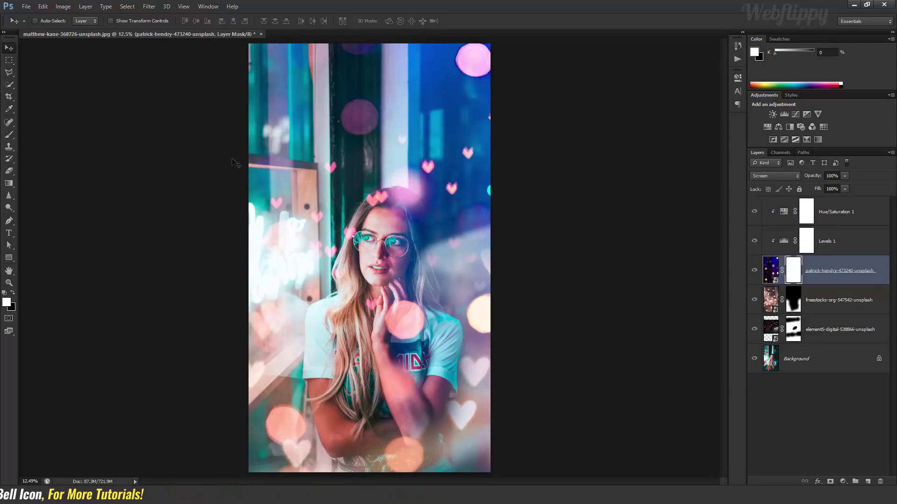
pyautogui.click(9, 135)
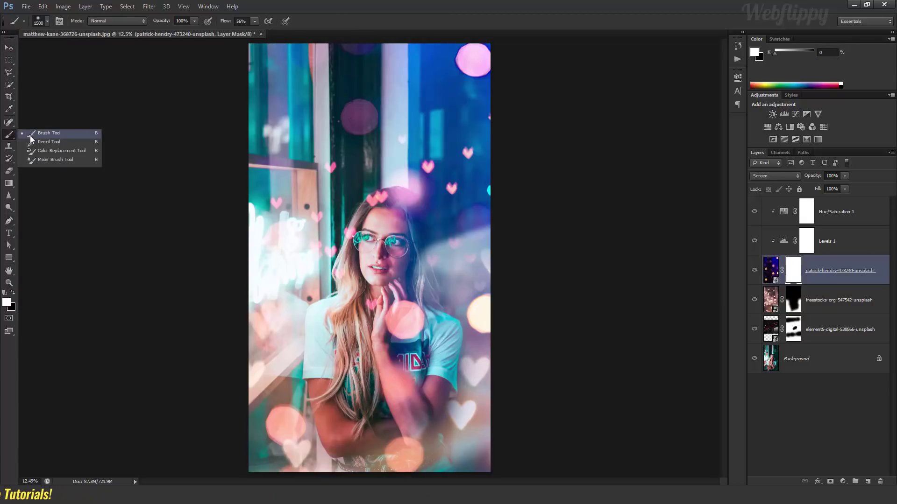
pyautogui.click(30, 136)
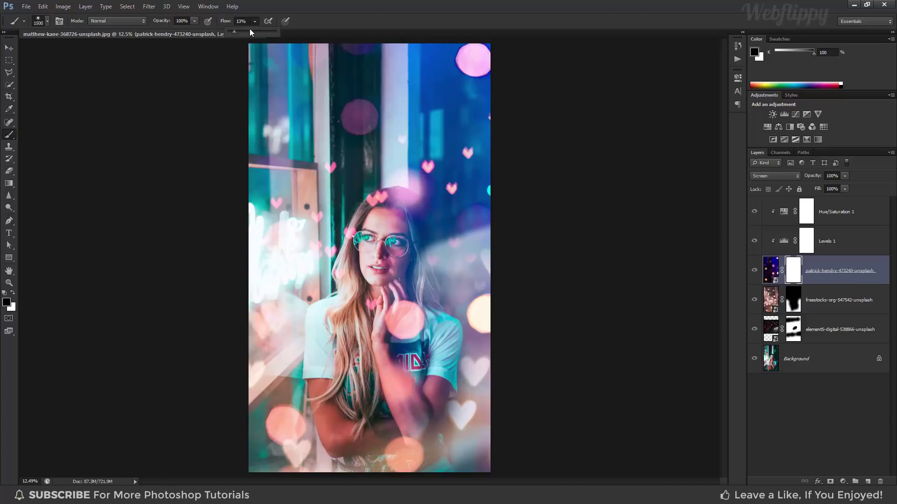
pyautogui.click(301, 21)
# - Paint softly with black on the patrick-hendry mask to reduce the bokeh tint over the face, body and surrounding background, keeping layer opacity at 100%
pyautogui.scroll(3, 391, 244)
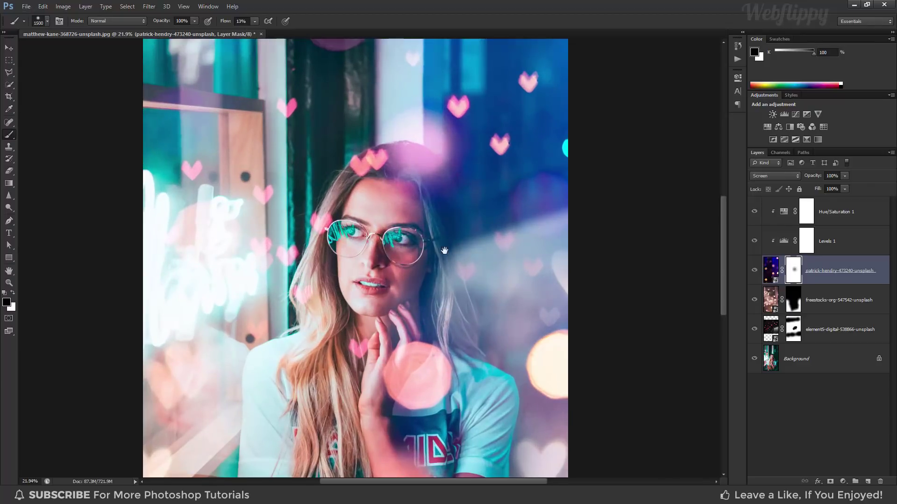
pyautogui.moveTo(444, 250); pyautogui.dragTo(409, 312)
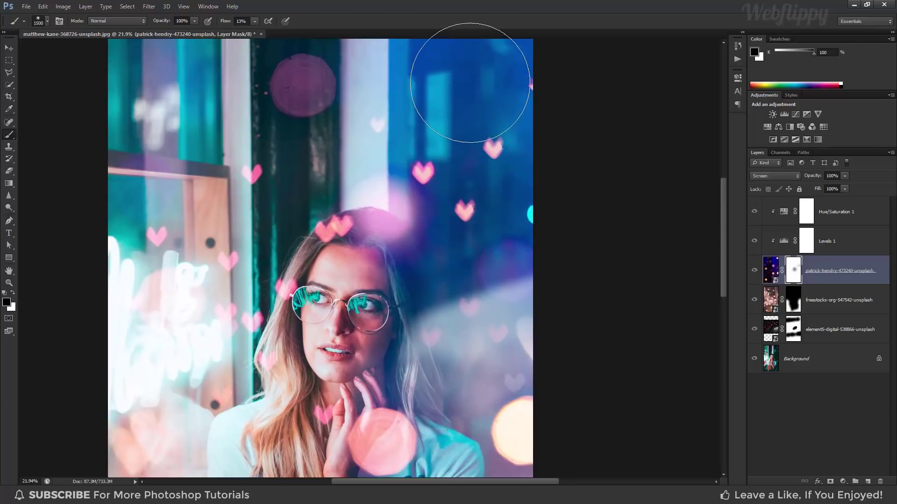
pyautogui.moveTo(459, 299); pyautogui.dragTo(461, 190)
pyautogui.moveTo(481, 290); pyautogui.dragTo(498, 182)
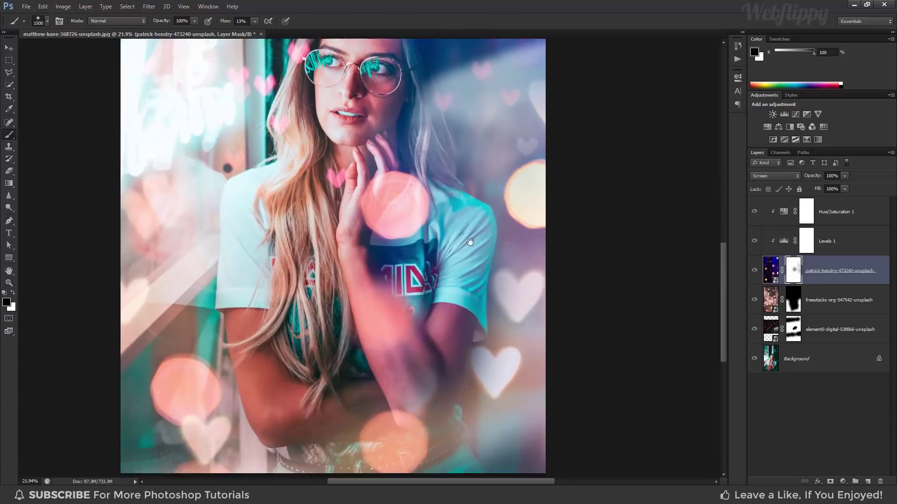
pyautogui.moveTo(321, 237)
pyautogui.mouseDown()
pyautogui.moveTo(377, 369)
pyautogui.moveTo(359, 424)
pyautogui.mouseUp()
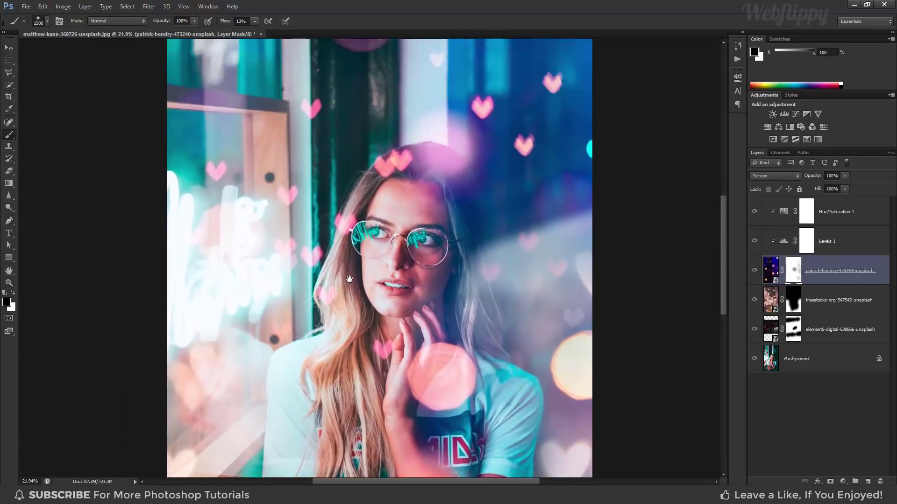
pyautogui.scroll(-3, 387, 244)
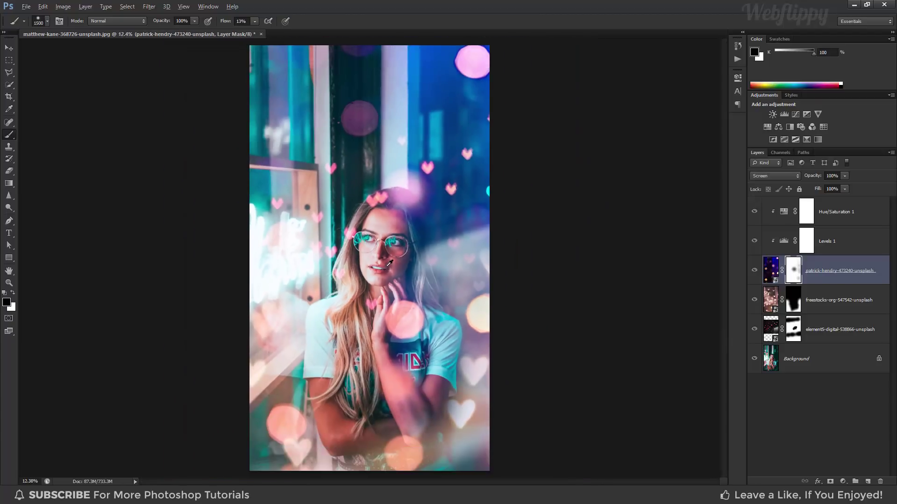
pyautogui.moveTo(435, 178); pyautogui.dragTo(453, 190)
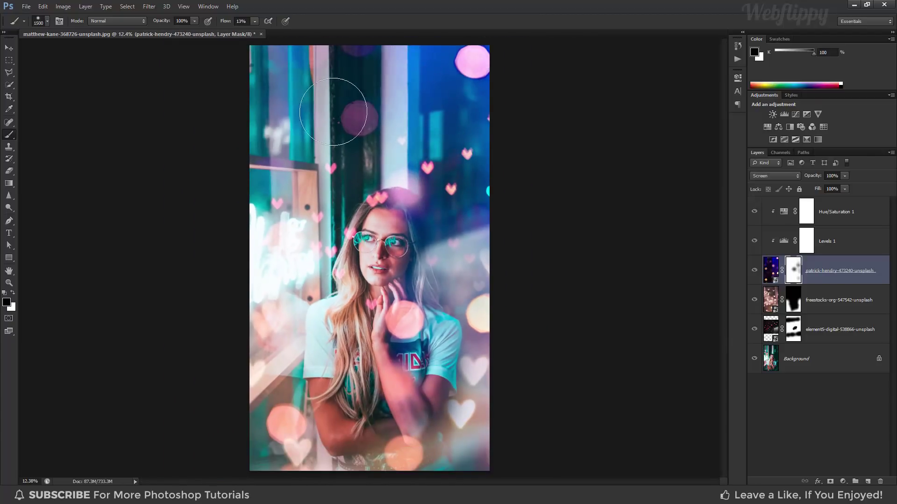
pyautogui.moveTo(329, 137)
pyautogui.mouseDown()
pyautogui.moveTo(289, 268)
pyautogui.moveTo(300, 254)
pyautogui.moveTo(339, 347)
pyautogui.moveTo(367, 340)
pyautogui.mouseUp()
pyautogui.moveTo(834, 186); pyautogui.dragTo(853, 192)
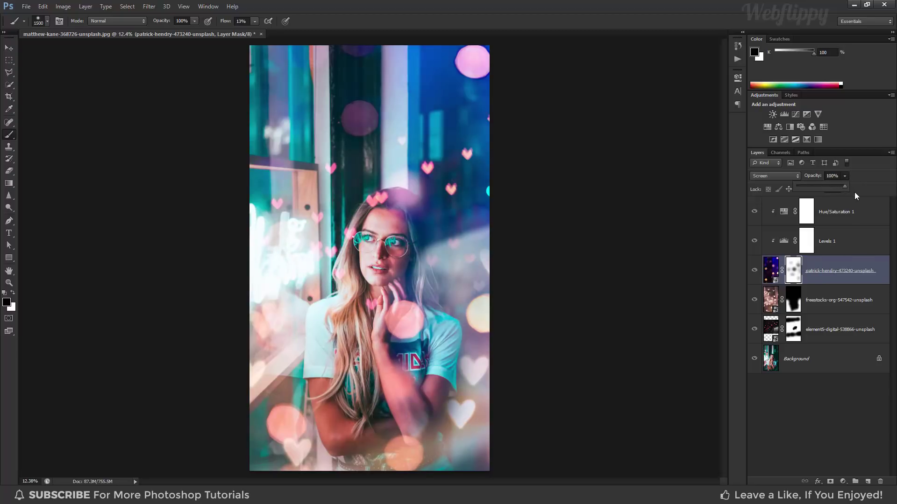
# - Compare the portrait before and after by toggling the visibility of all layers except the Background
pyautogui.click(9, 49)
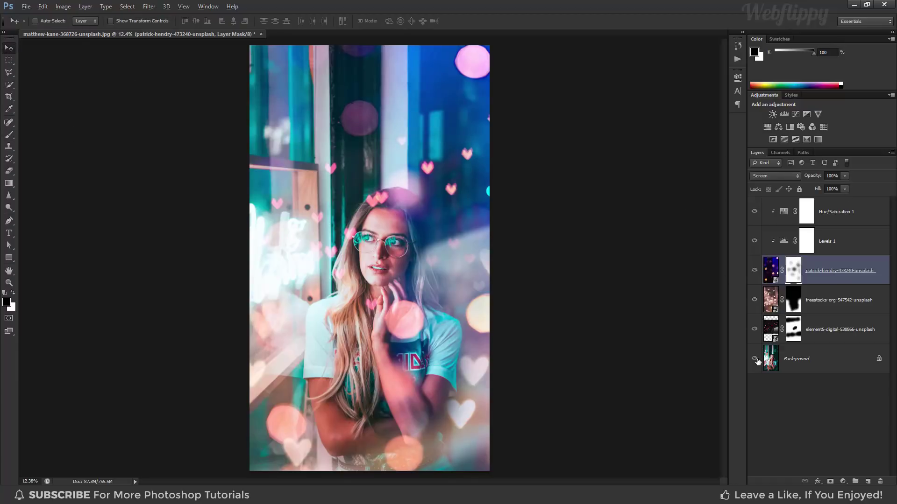
pyautogui.keyDown('alt'); pyautogui.click(755, 359); pyautogui.keyUp('alt')
pyautogui.keyDown('alt'); pyautogui.click(754, 358); pyautogui.keyUp('alt')
pyautogui.keyDown('alt'); pyautogui.click(755, 359); pyautogui.keyUp('alt')
pyautogui.keyDown('alt'); pyautogui.click(755, 359); pyautogui.keyUp('alt')
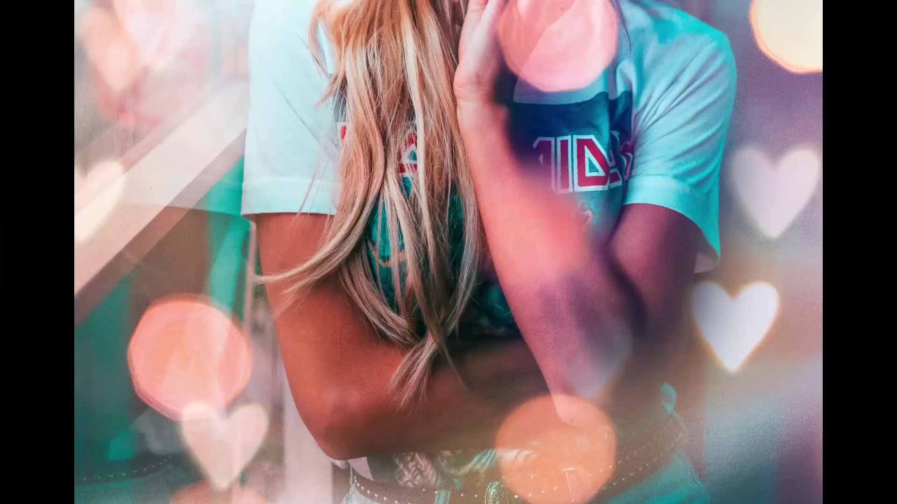